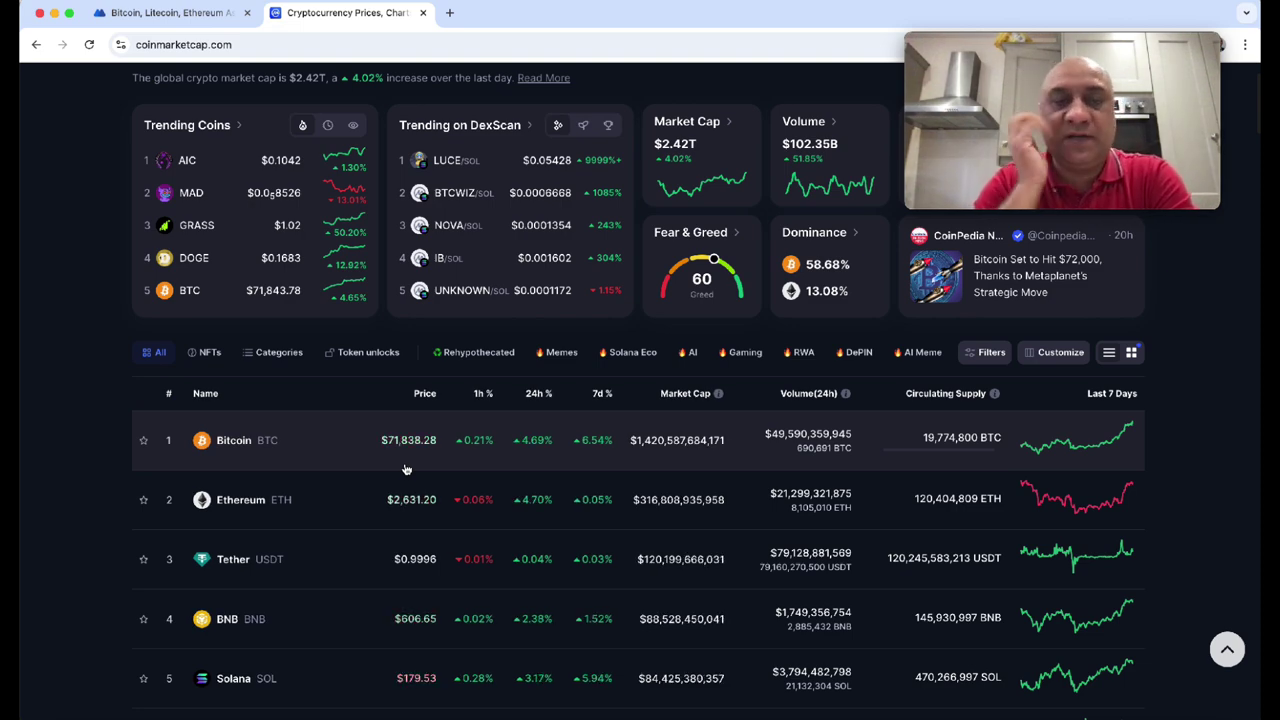
# Look over the coin price list on CoinMarketCap and close the Upgrade.Chat membership plans window.
pyautogui.scroll(-3, 406, 469)
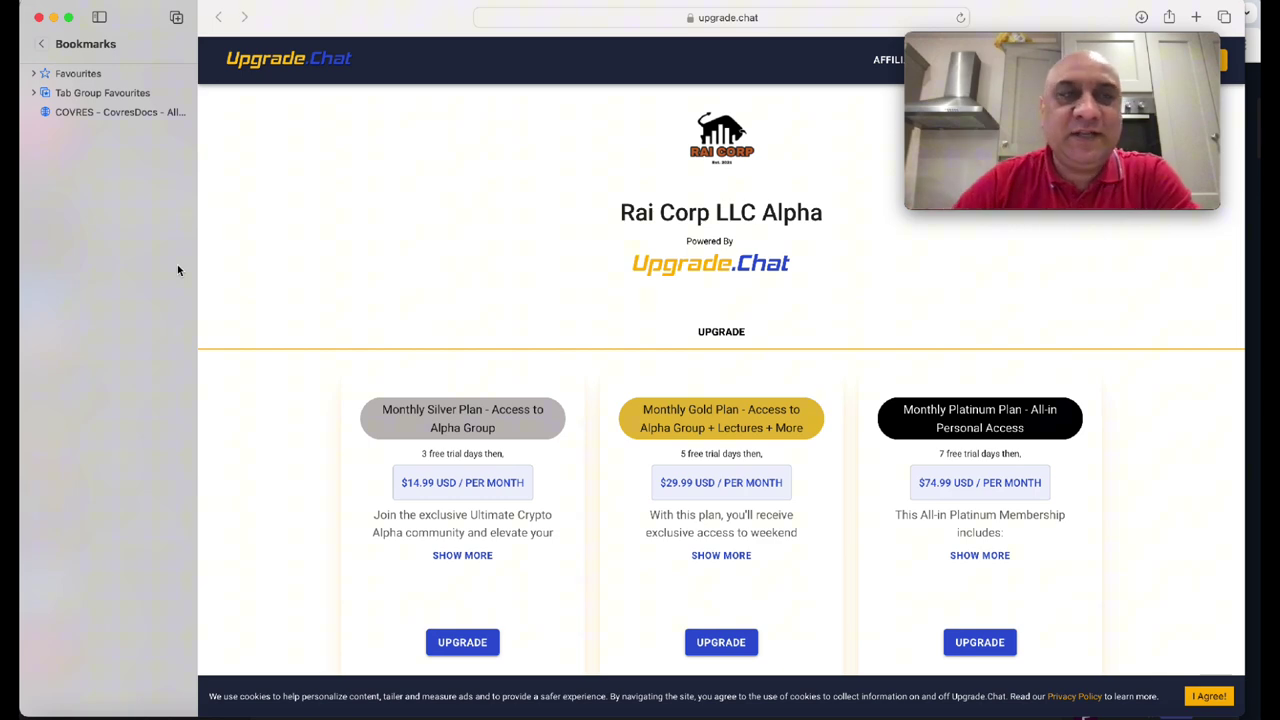
pyautogui.click(39, 17)
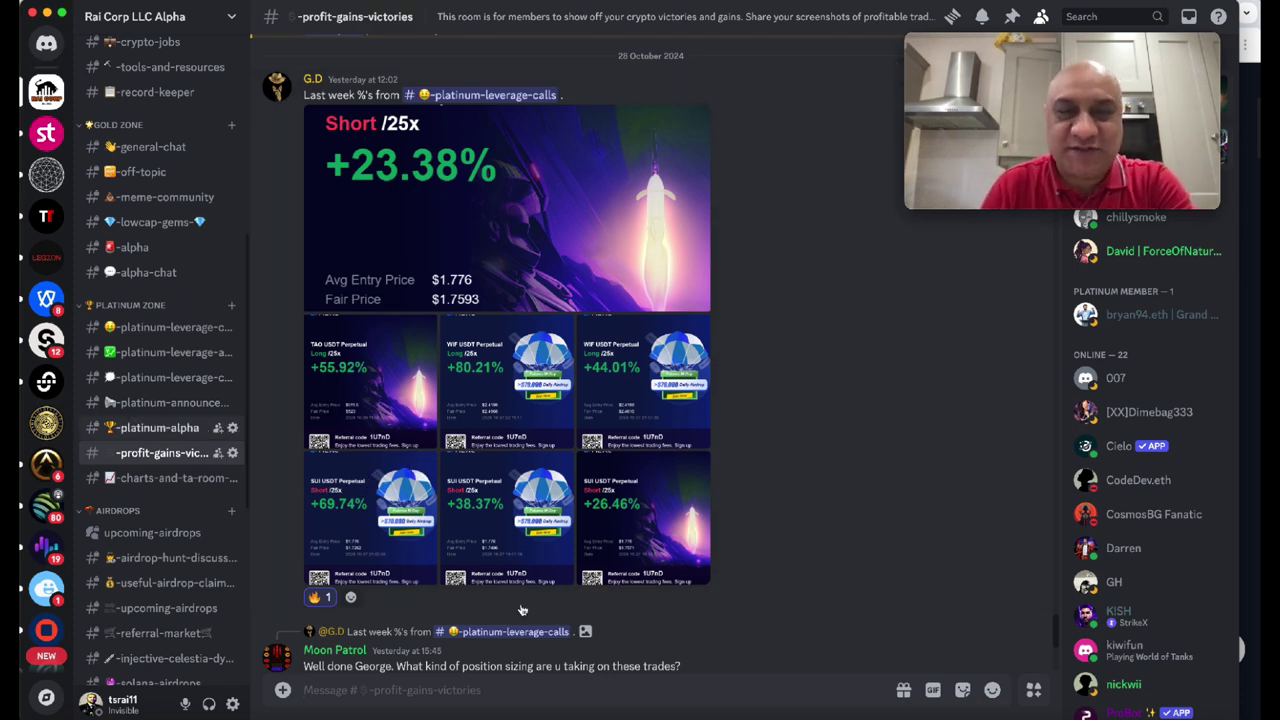
# Review the latest trades in Discord's profit-gains-victories channel and find the APE/USDT long call in platinum-leverage-calls.
pyautogui.scroll(-2, 450, 428)
pyautogui.scroll(-5, 450, 428)
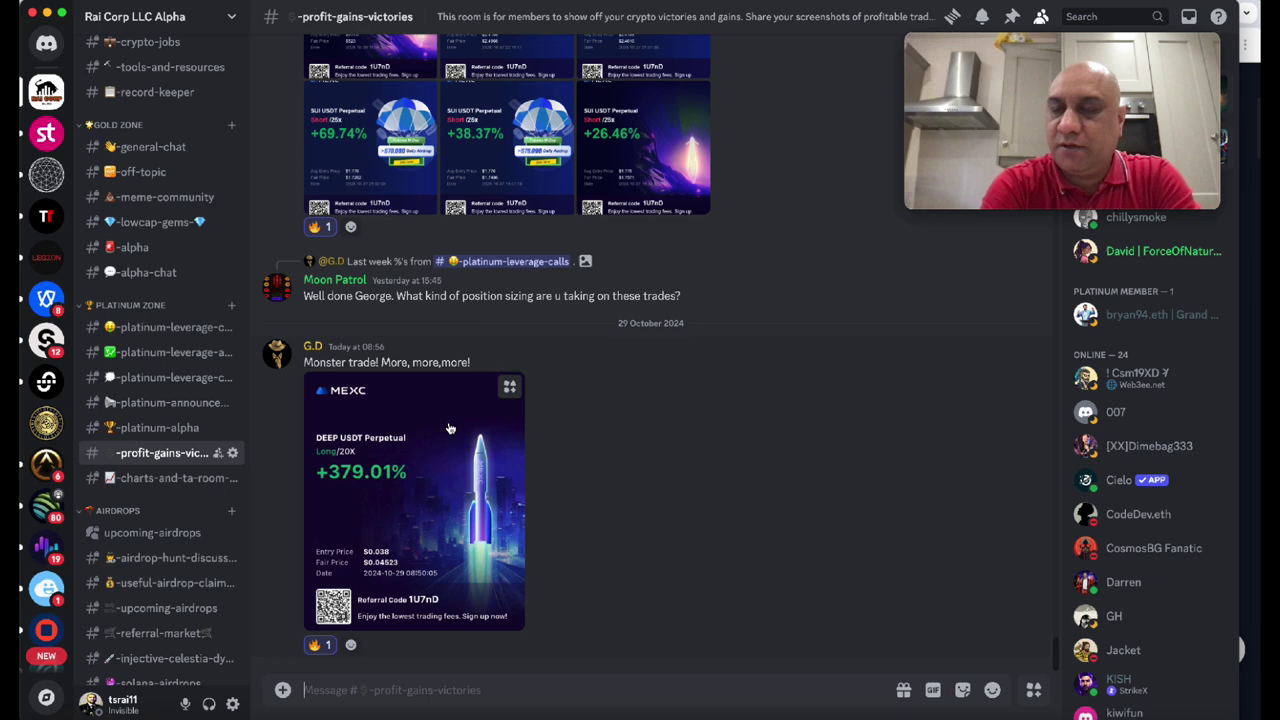
pyautogui.click(160, 330)
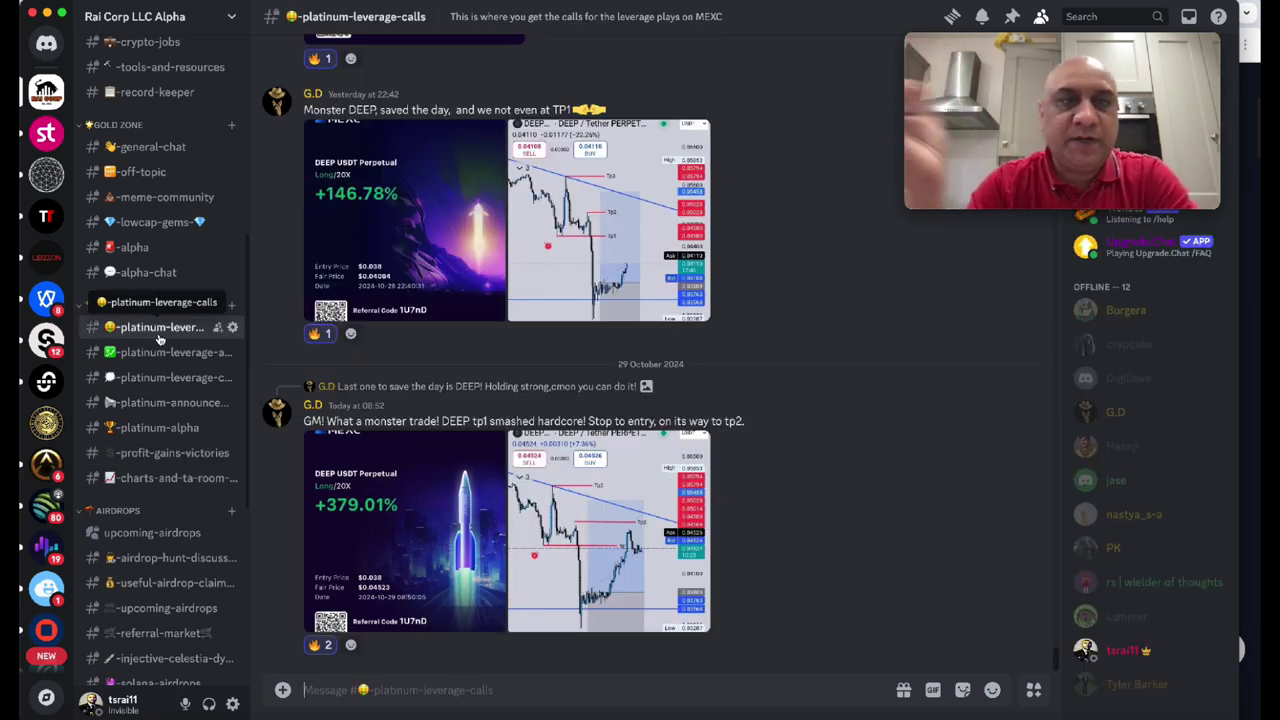
pyautogui.scroll(10, 310, 268)
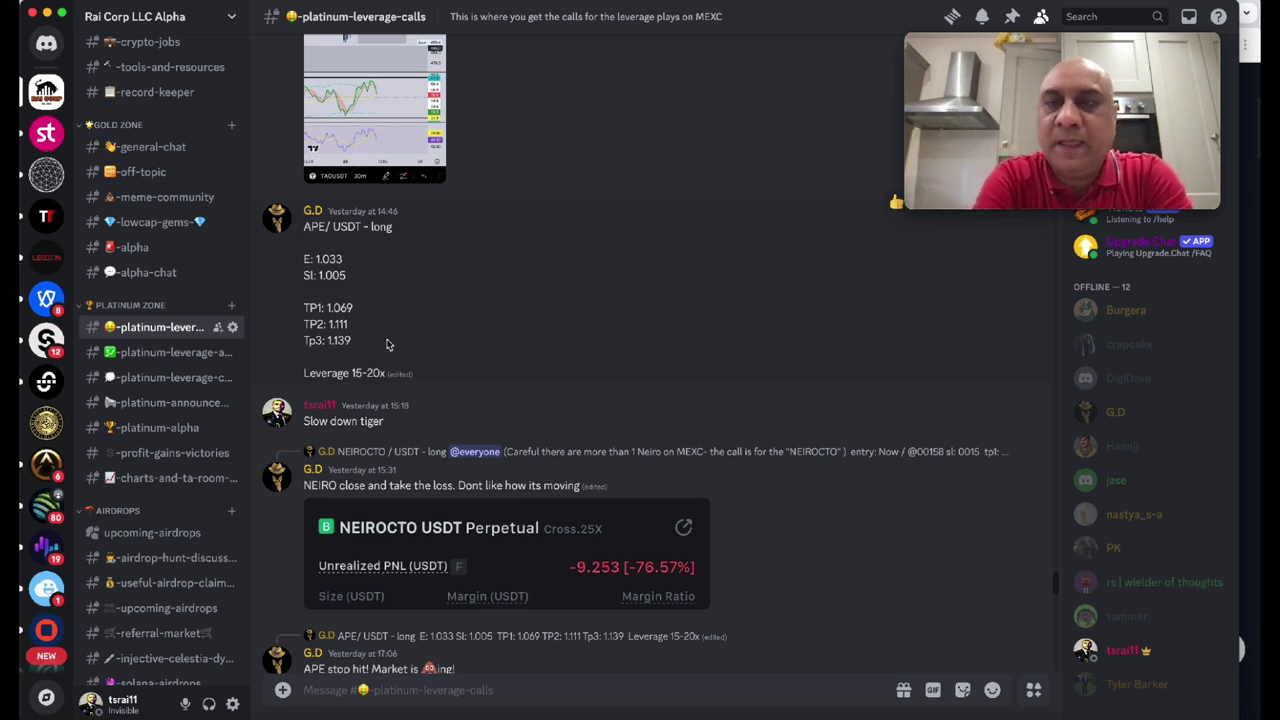
# Switch to MEXC in the browser, visit the Spot trading page, and open the wallet overview.
pyautogui.press('super+Tab')
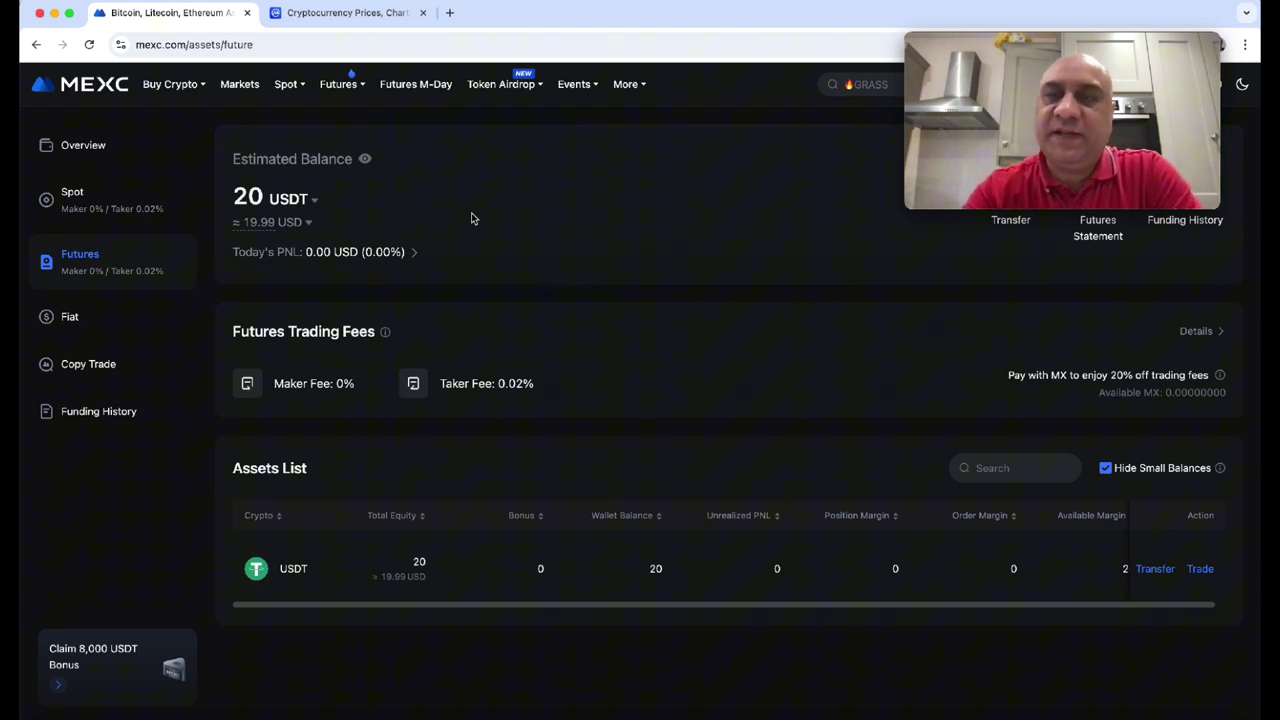
pyautogui.moveTo(292, 86)
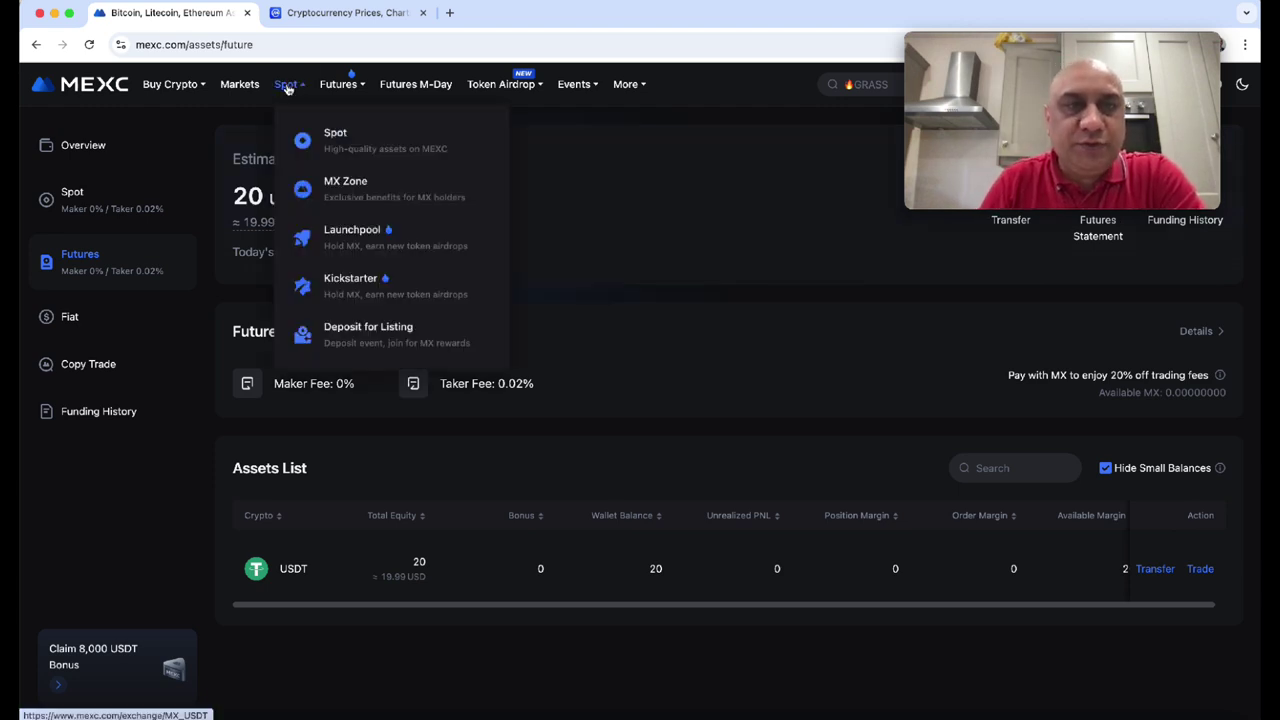
pyautogui.click(330, 143)
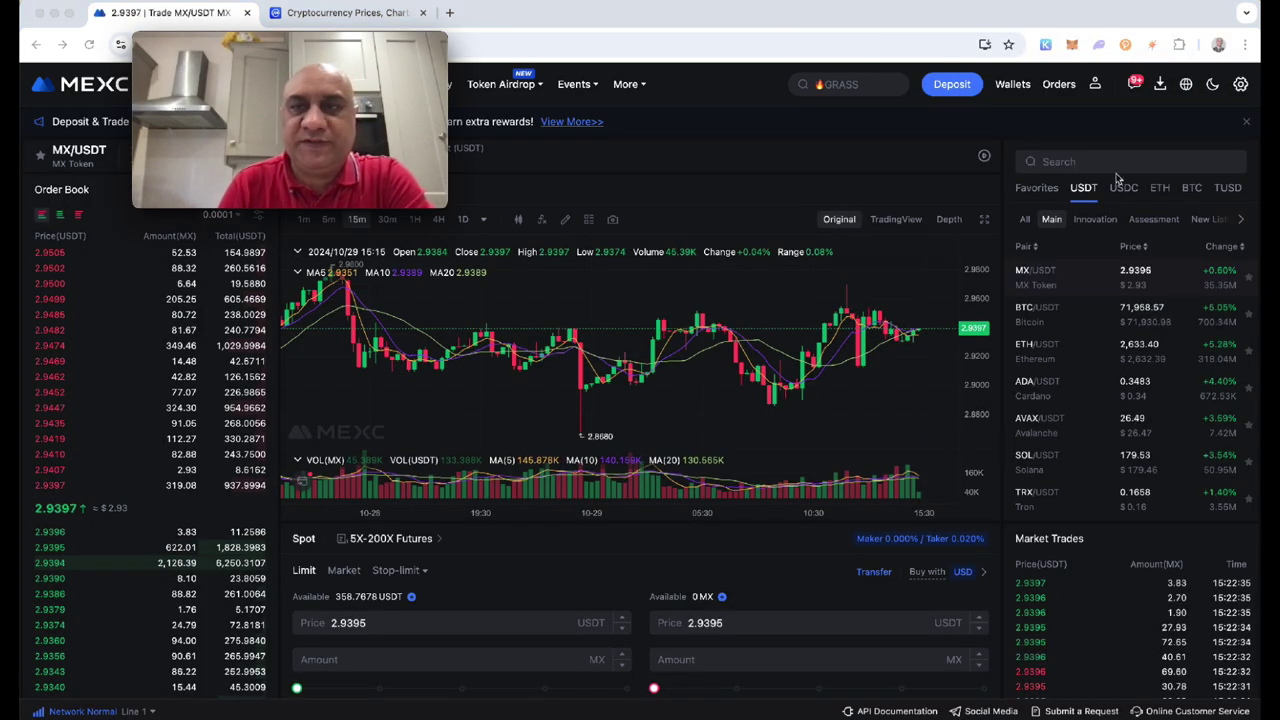
pyautogui.click(1012, 84)
pyautogui.click(1102, 247)
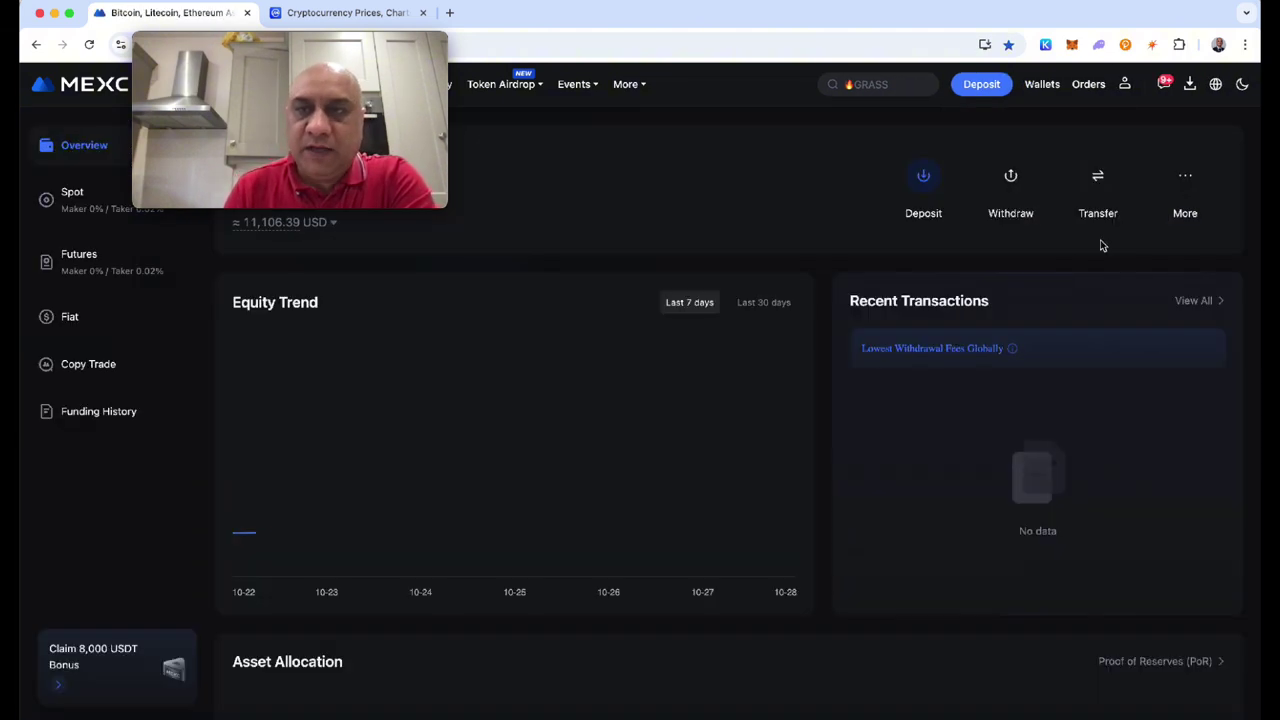
# Transfer 20 USDT from the Spot wallet to the Futures wallet.
pyautogui.click(1098, 178)
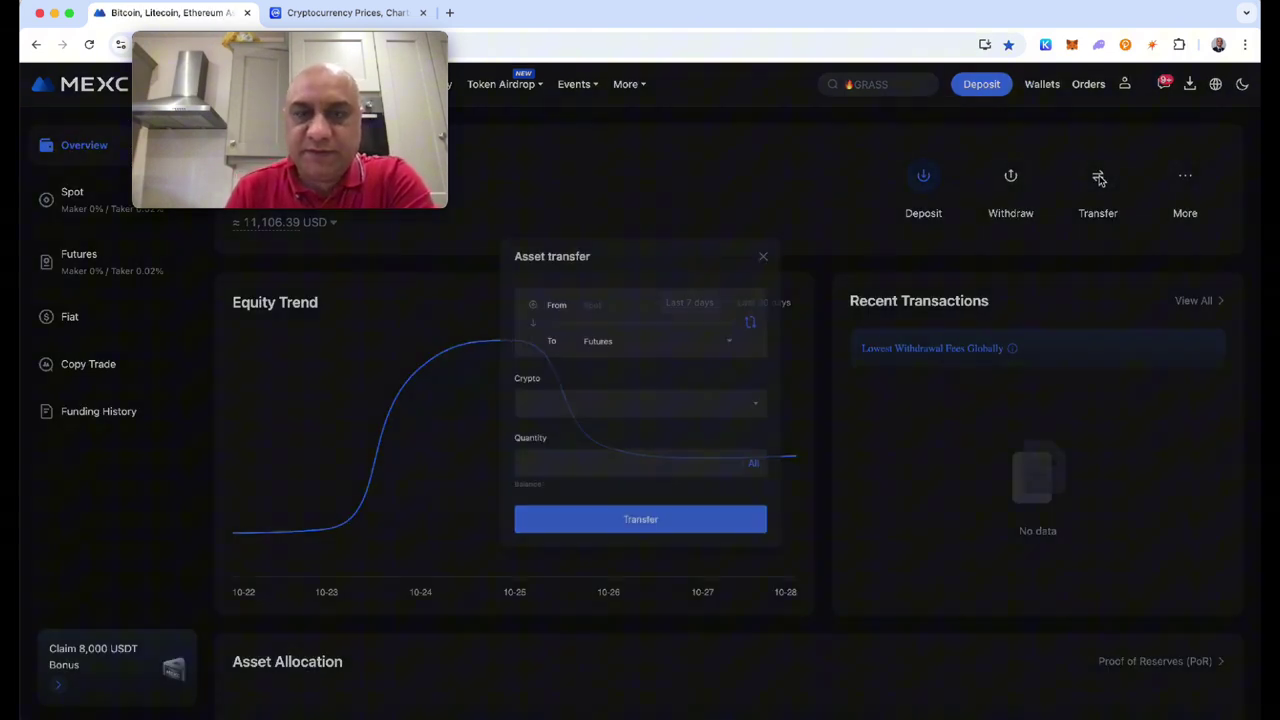
pyautogui.click(613, 494)
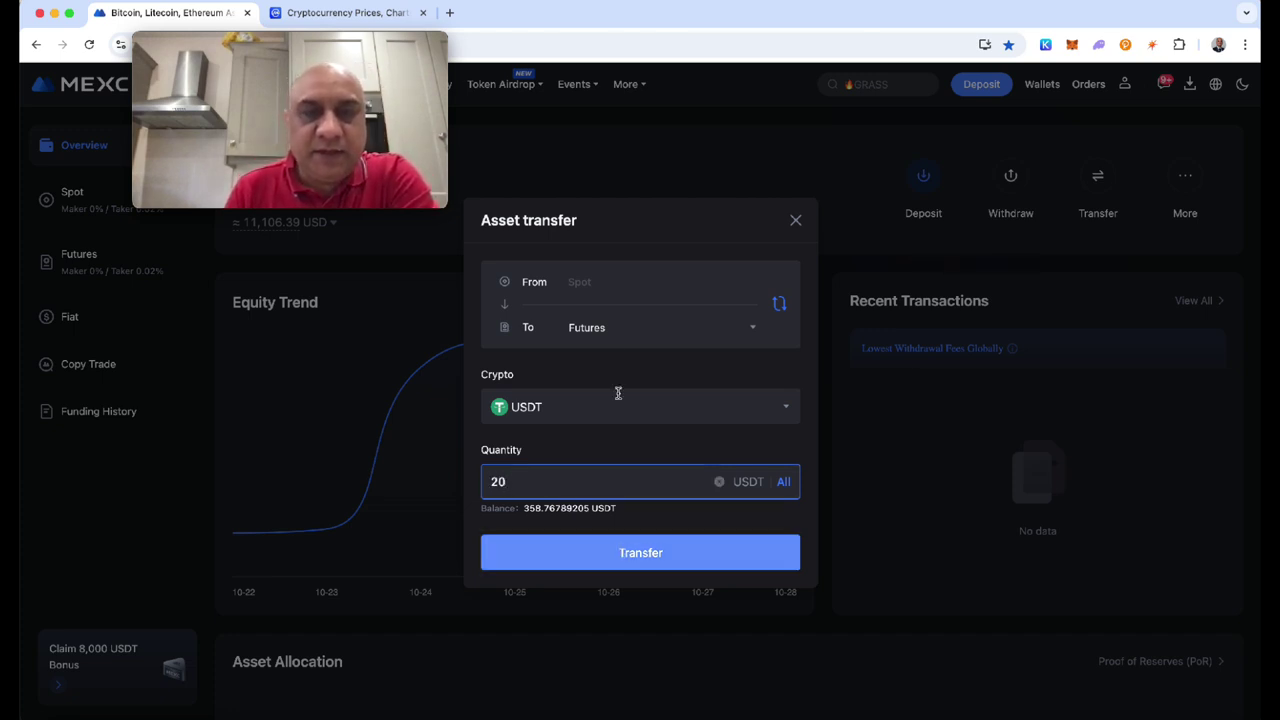
pyautogui.click(640, 553)
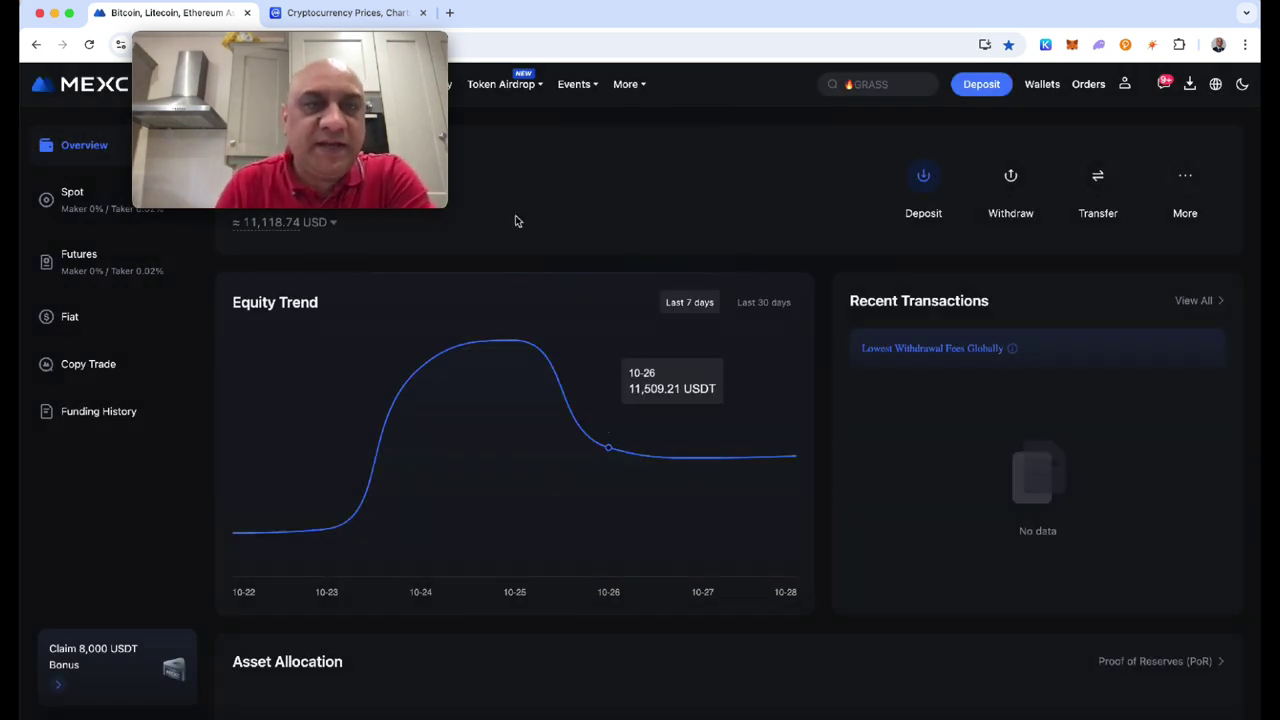
# Open the MEXC futures trading page and dismiss the Futures Bonus promotion and the new-feature tips.
pyautogui.moveTo(388, 55)
pyautogui.moveTo(388, 52); pyautogui.dragTo(1186, 54)
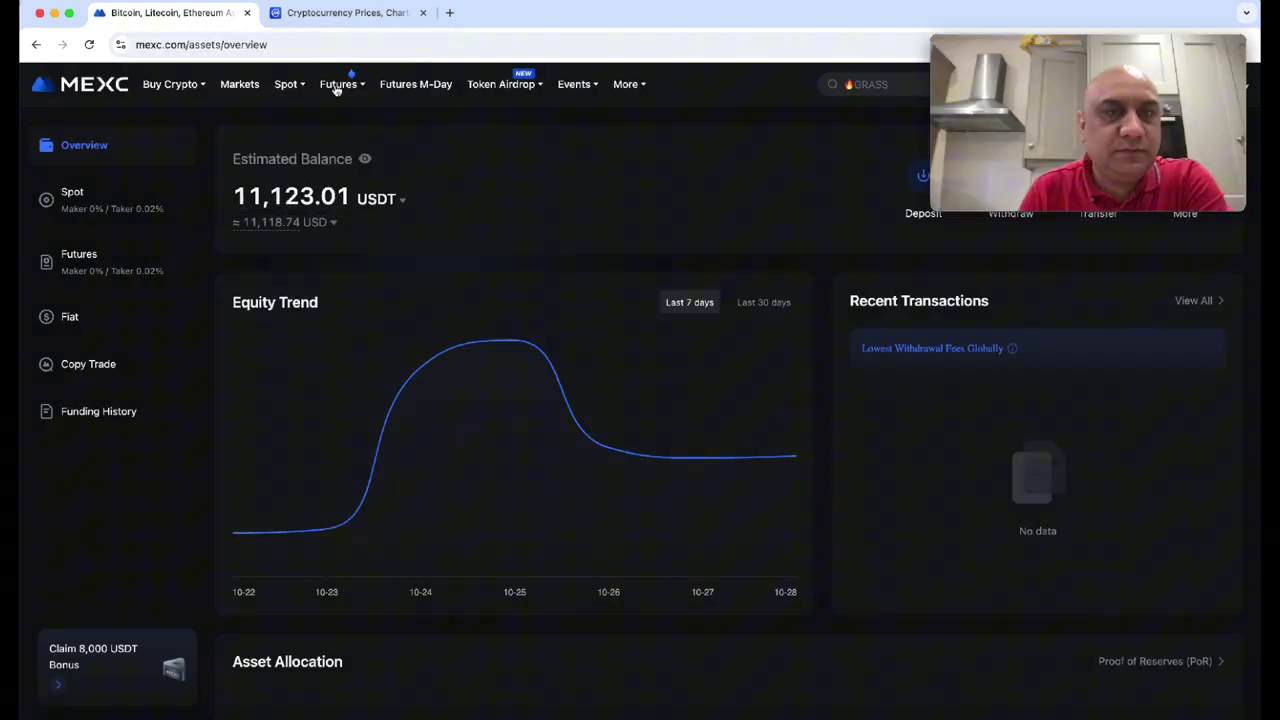
pyautogui.click(420, 128)
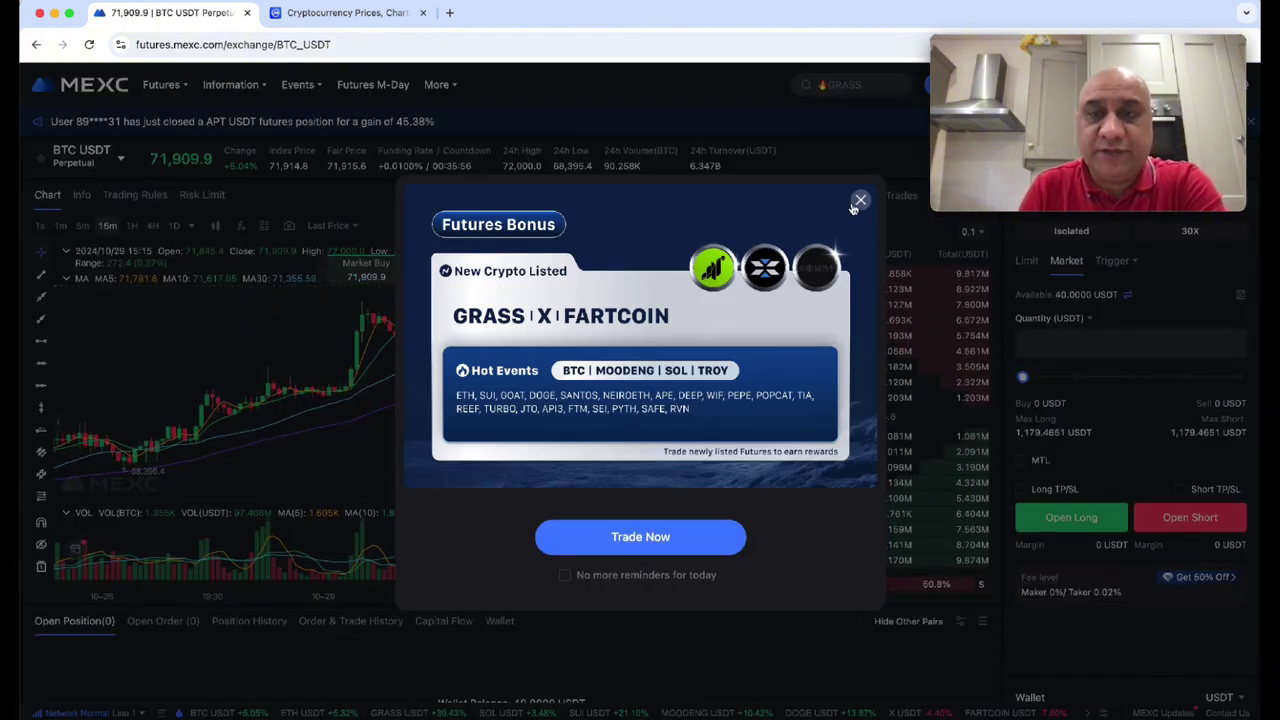
pyautogui.click(860, 200)
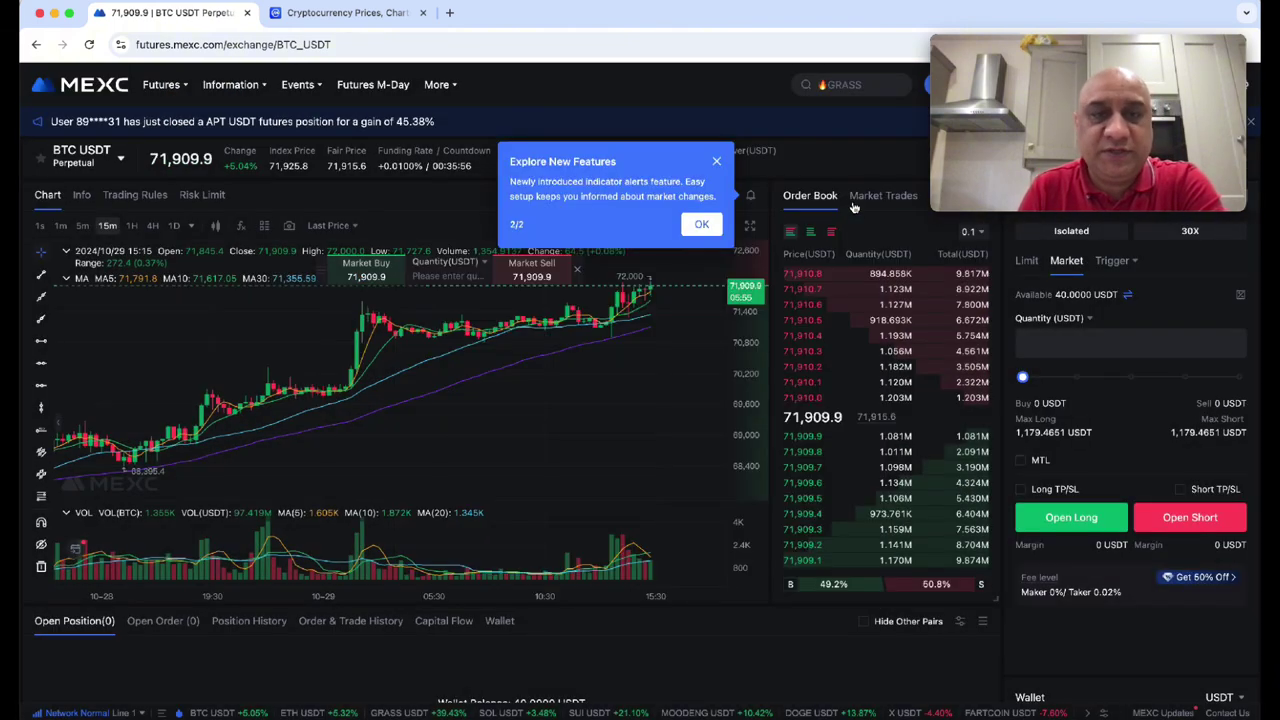
pyautogui.click(703, 220)
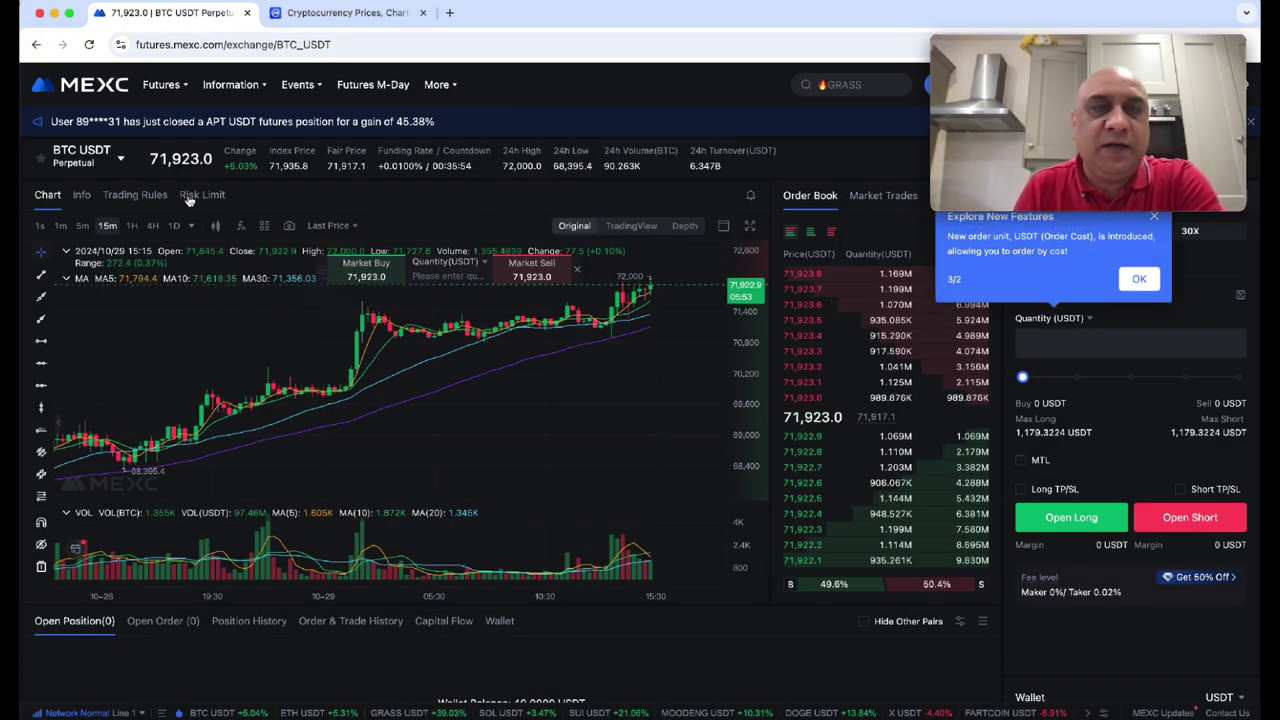
pyautogui.click(1150, 275)
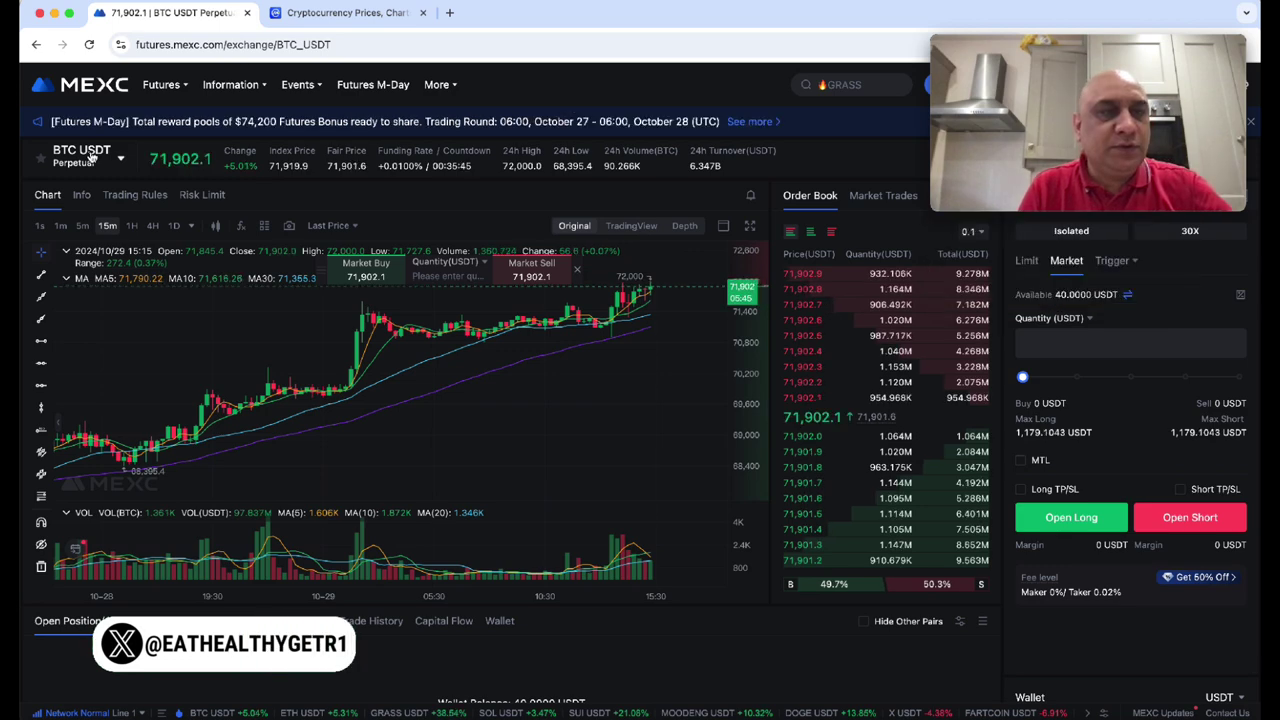
# Search the futures trading pairs for APE and open APE USDT Perpetual.
pyautogui.click(72, 153)
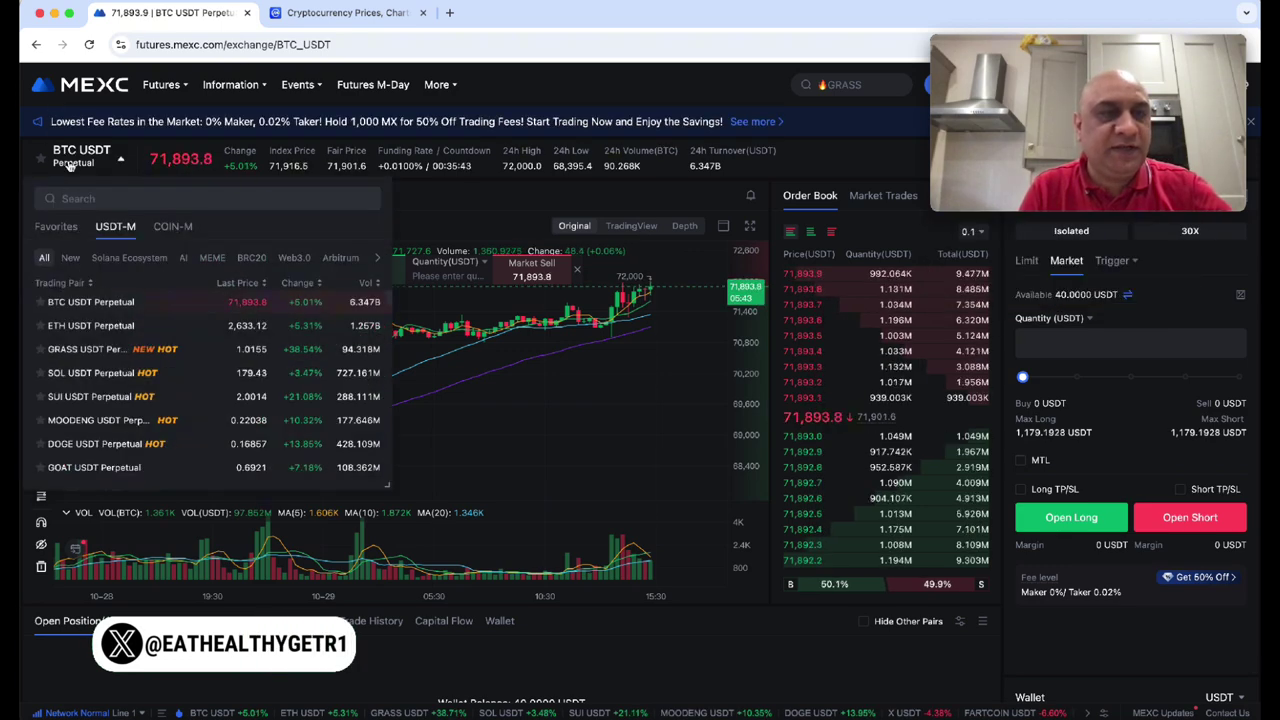
pyautogui.click(70, 197)
pyautogui.write('APE')
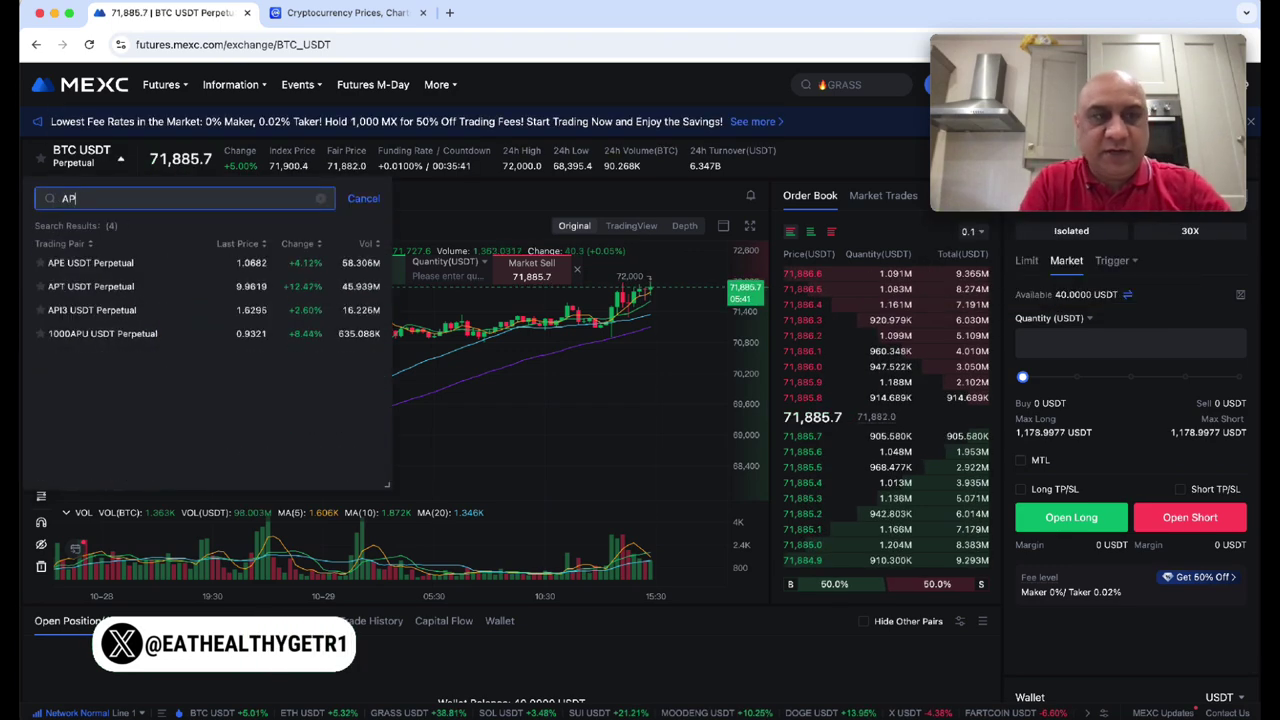
pyautogui.click(104, 265)
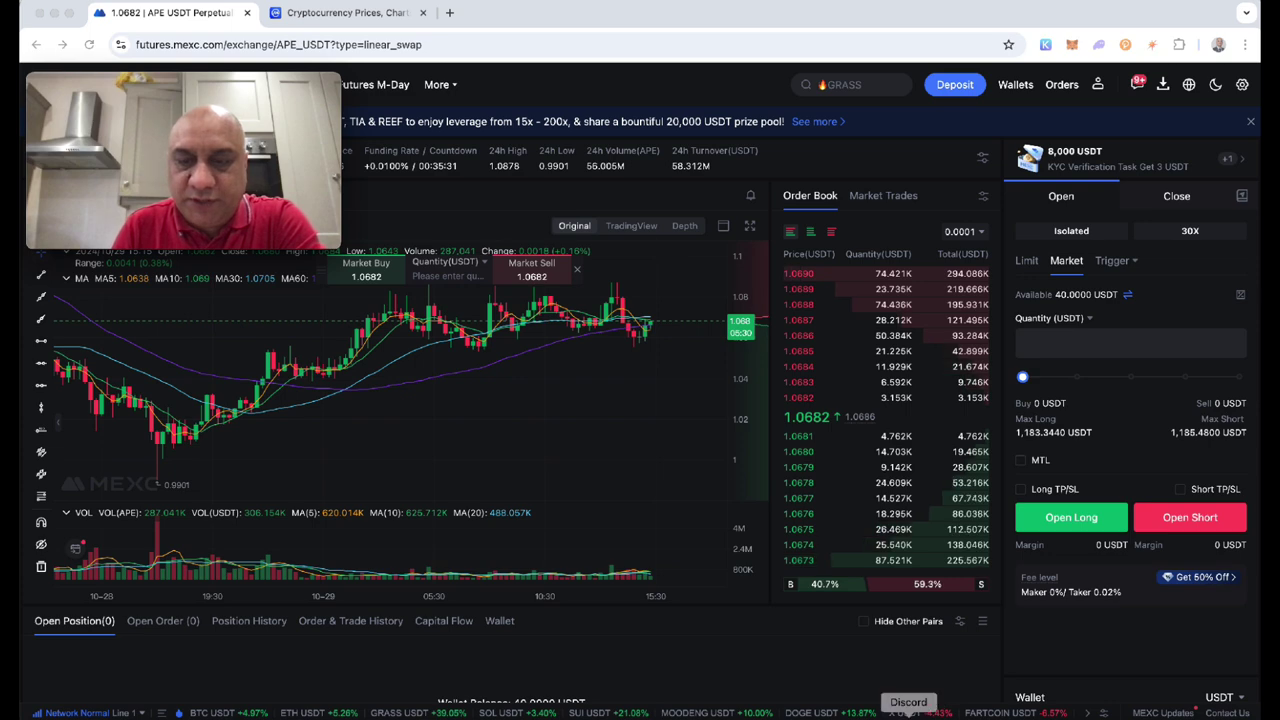
# Check the APE call's entry in Discord and set the MEXC order to Limit at a price of 1.033.
pyautogui.press('super+Tab')
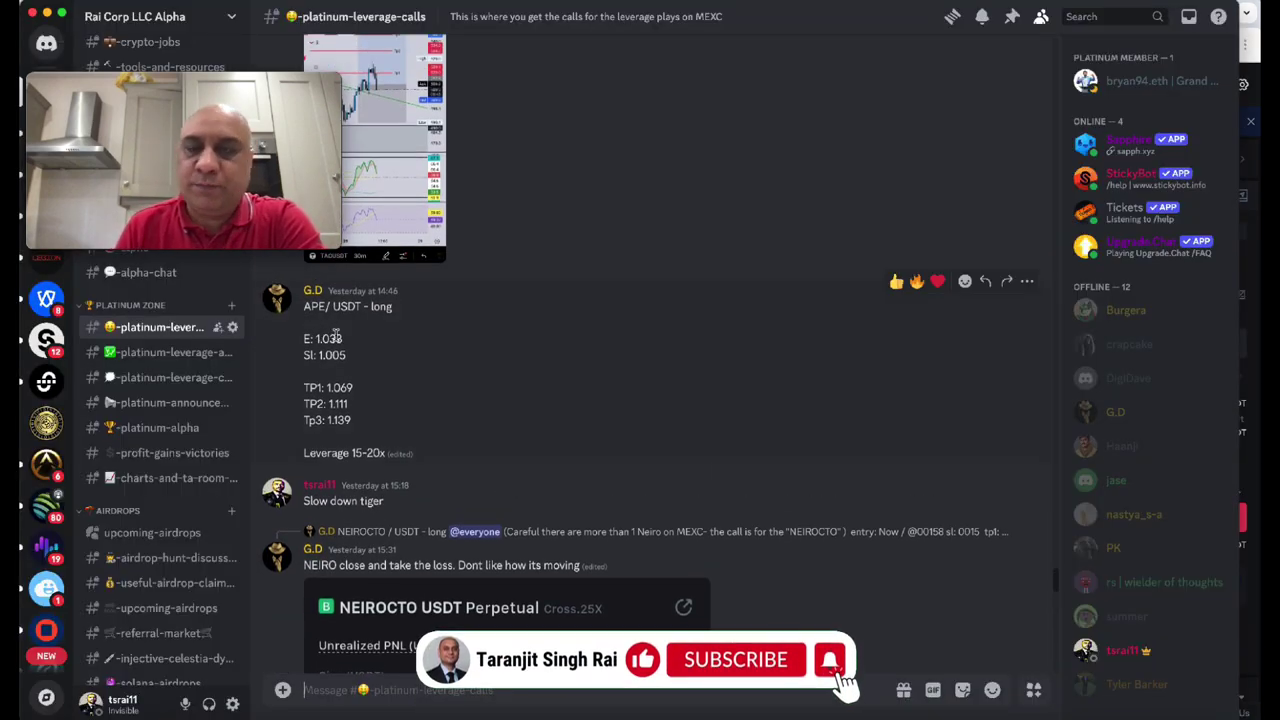
pyautogui.click(1257, 311)
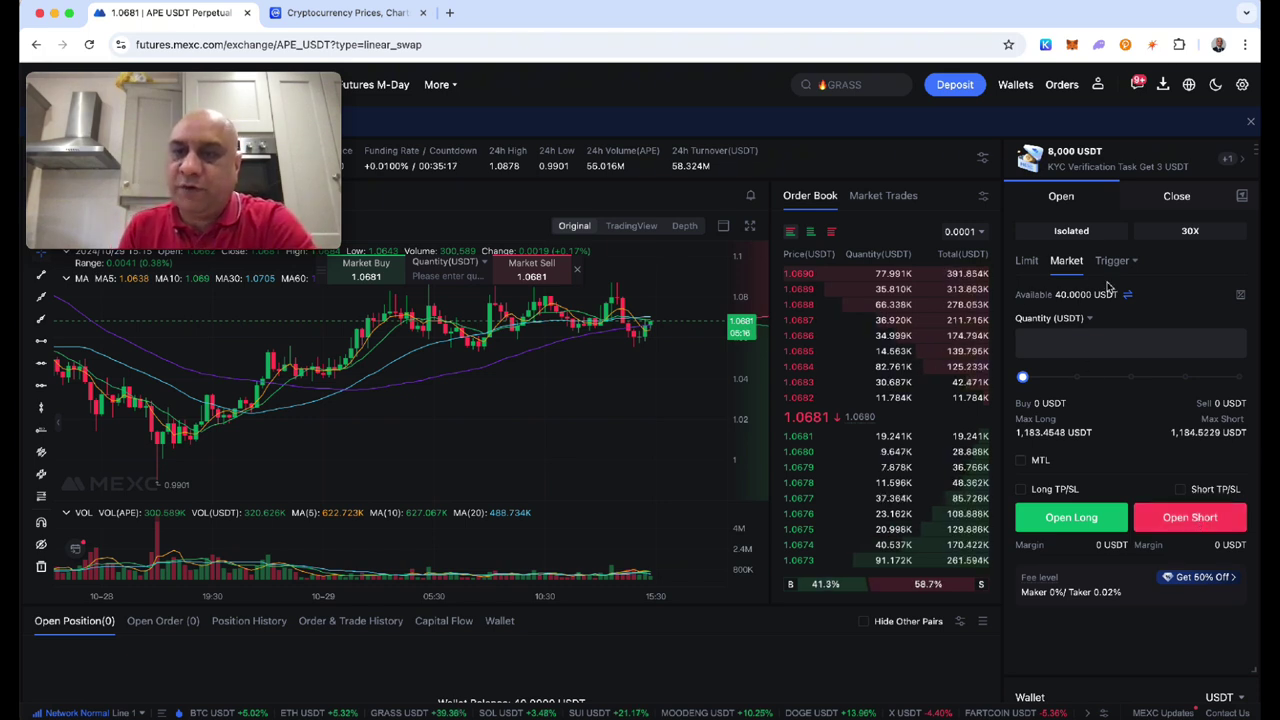
pyautogui.click(1027, 260)
pyautogui.click(1087, 348)
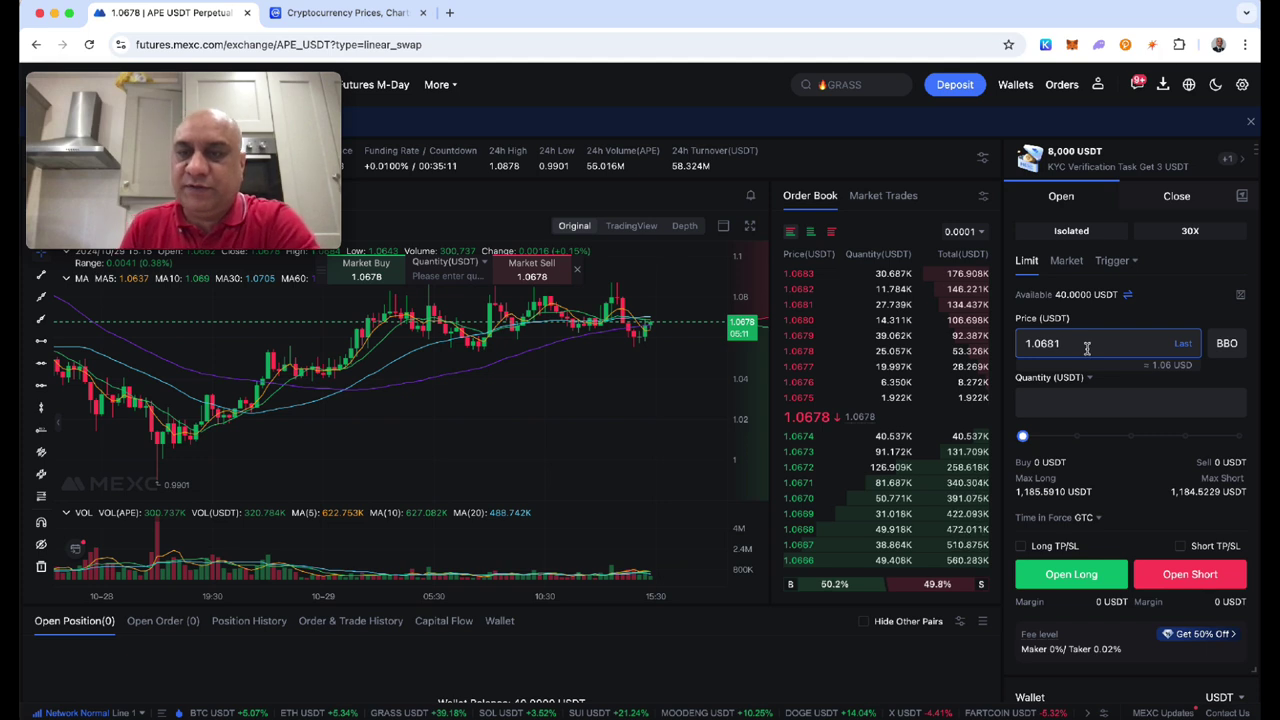
pyautogui.press('BackSpace')
pyautogui.press('BackSpace')
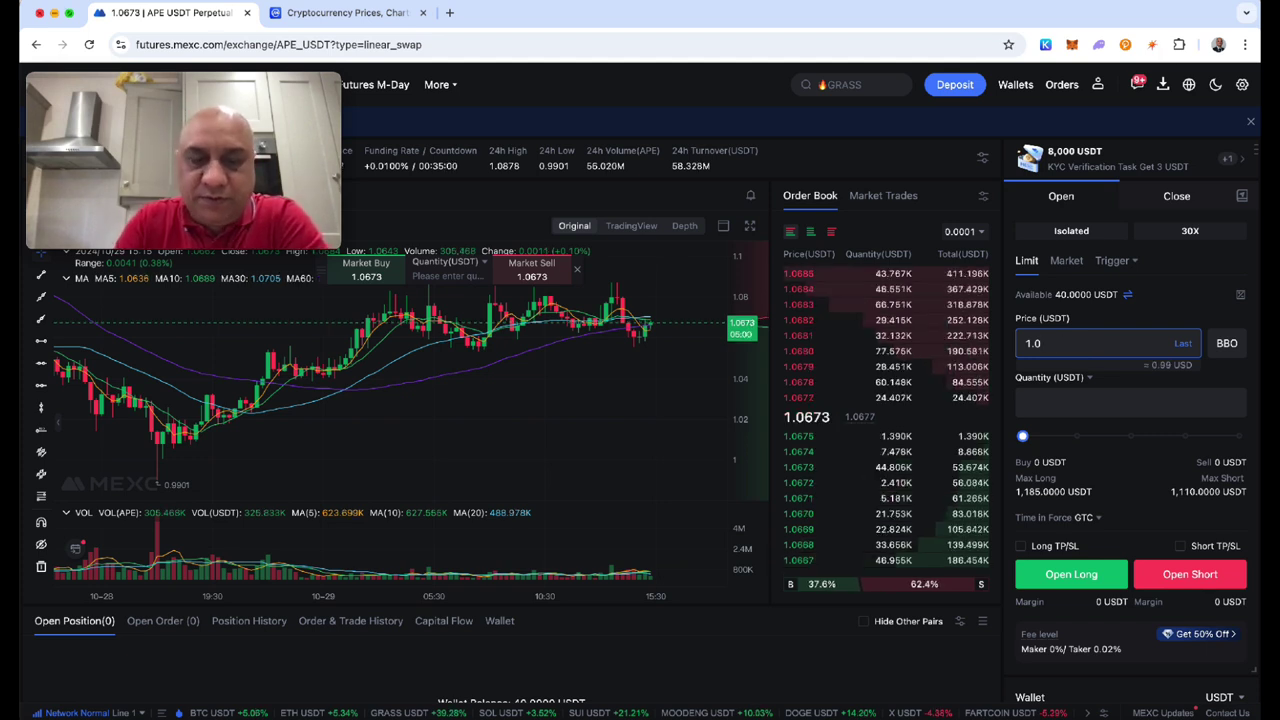
# Confirm 30X leverage applied to all futures and set the order quantity to 17% of the maximum.
pyautogui.click(1066, 436)
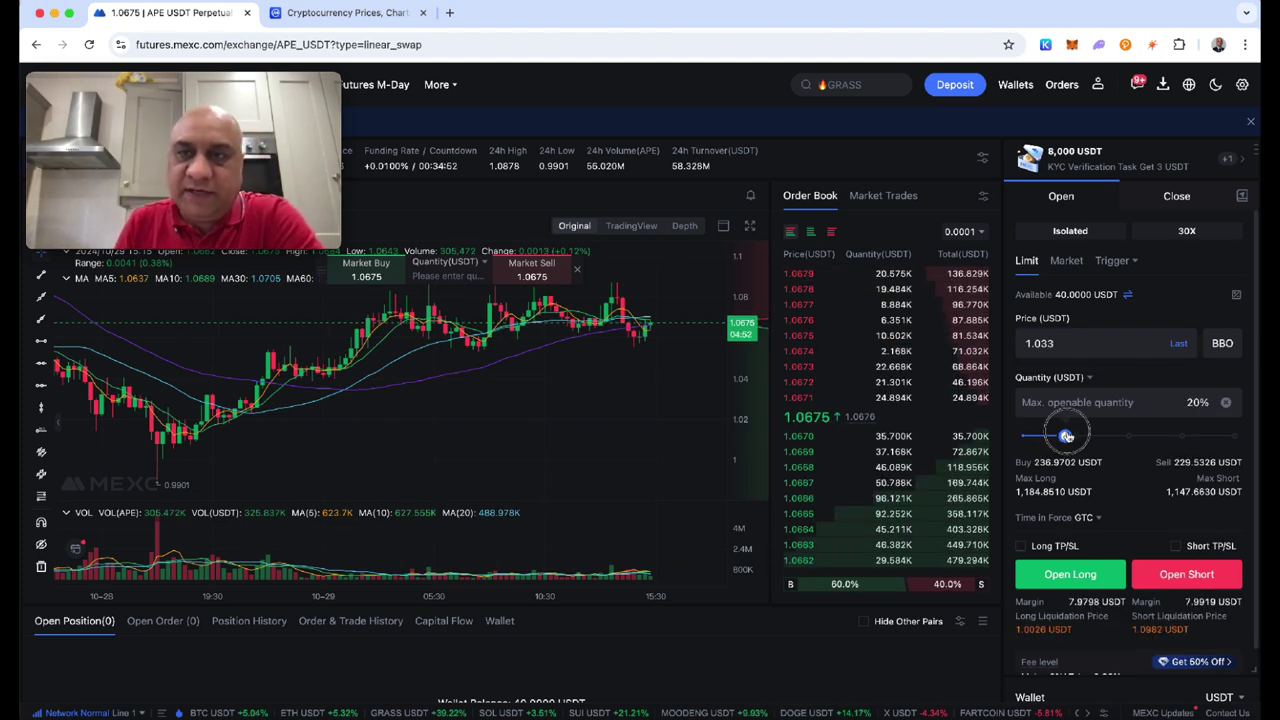
pyautogui.moveTo(1066, 436); pyautogui.dragTo(1034, 436)
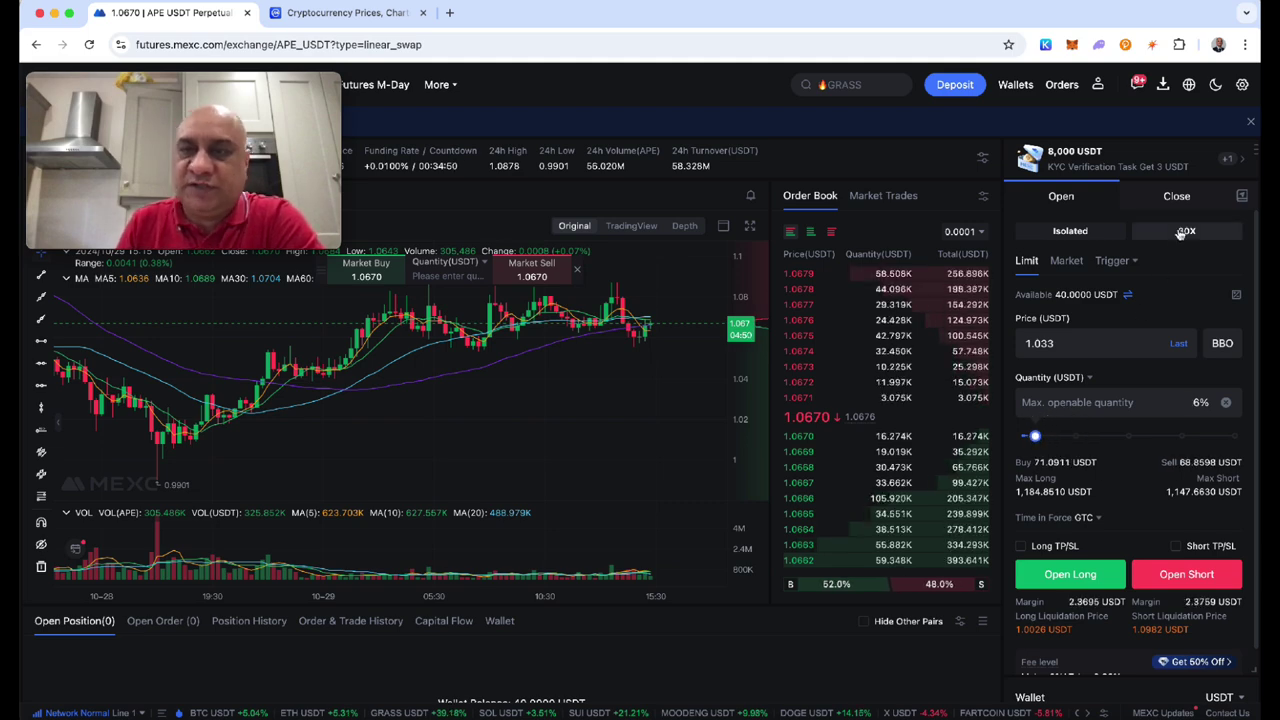
pyautogui.click(1183, 231)
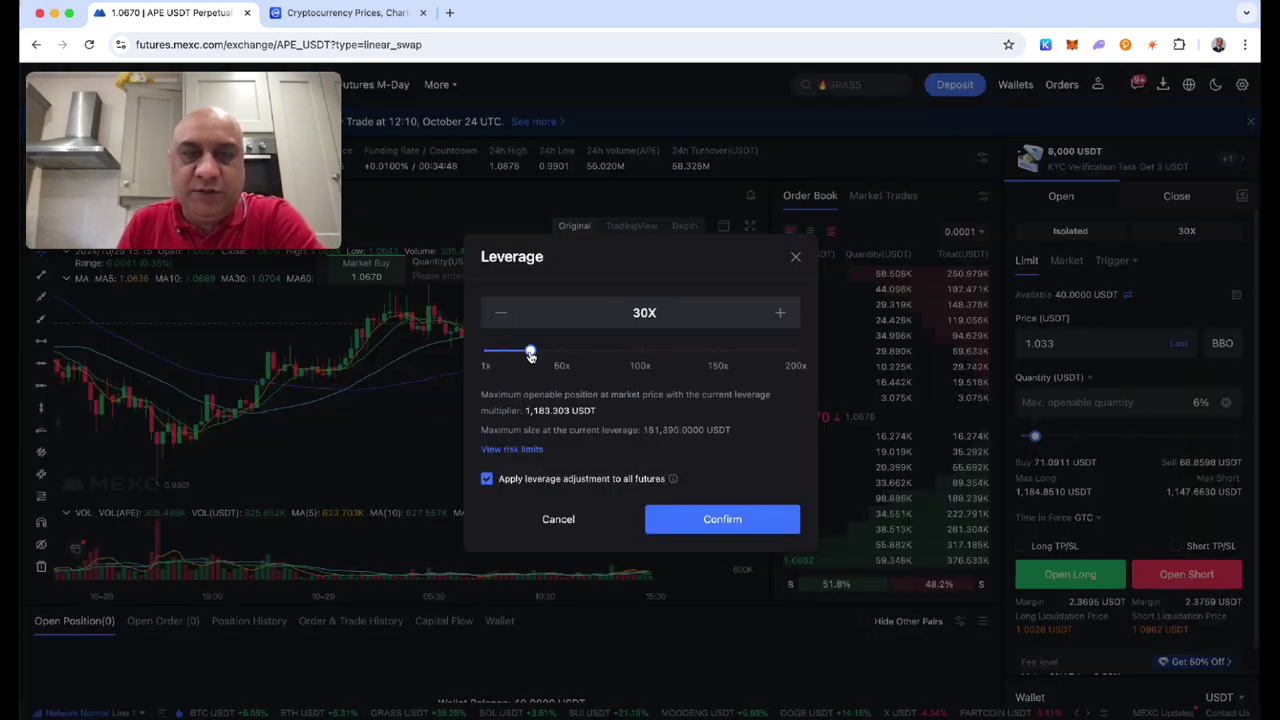
pyautogui.moveTo(531, 356)
pyautogui.mouseDown()
pyautogui.moveTo(500, 351)
pyautogui.moveTo(963, 388)
pyautogui.moveTo(766, 386)
pyautogui.moveTo(629, 349)
pyautogui.moveTo(532, 362)
pyautogui.mouseUp()
pyautogui.click(728, 525)
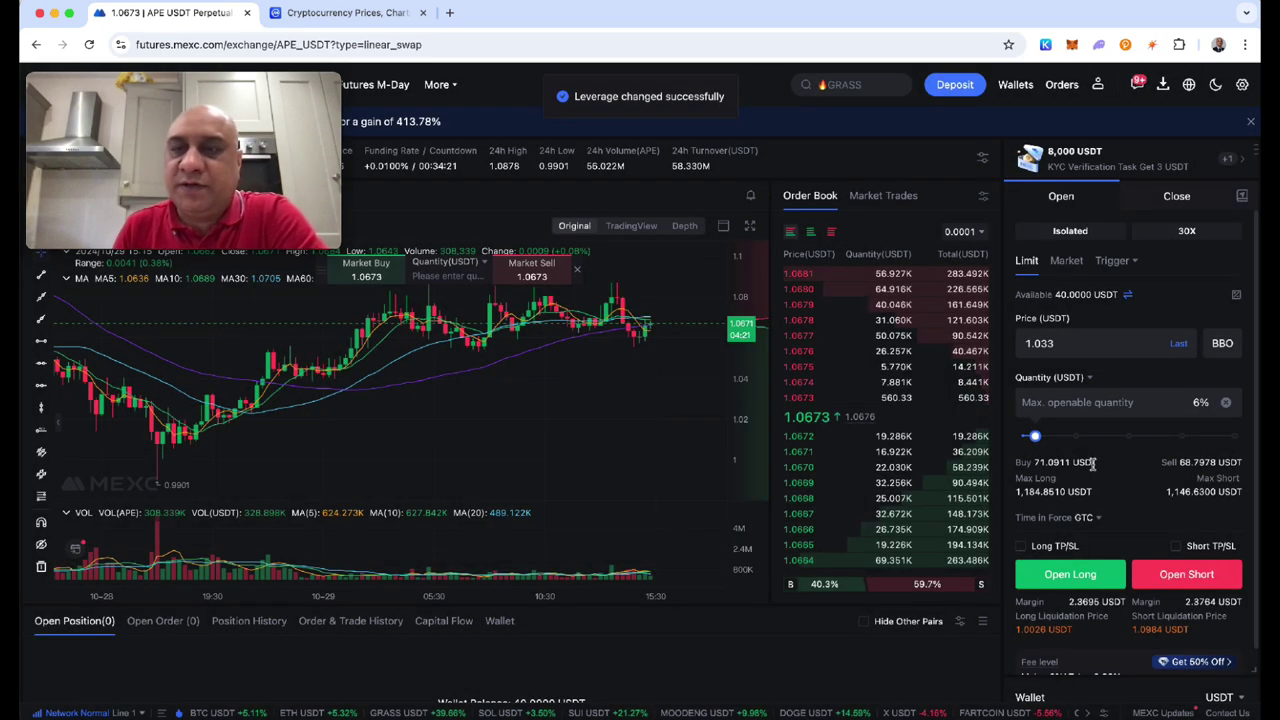
pyautogui.moveTo(1037, 440); pyautogui.dragTo(1115, 442)
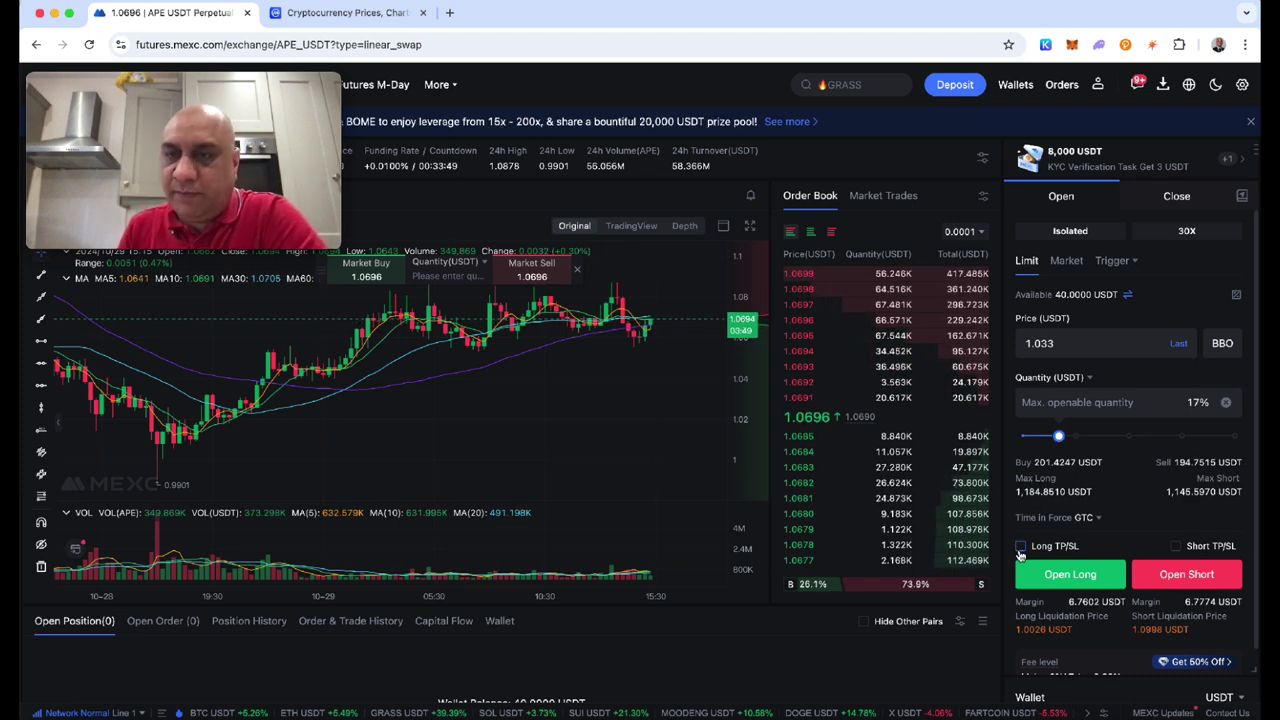
# Enable Long TP/SL and set the take profit price to 1.111, the TP2 value from the Discord call.
pyautogui.click(1022, 547)
pyautogui.click(1113, 597)
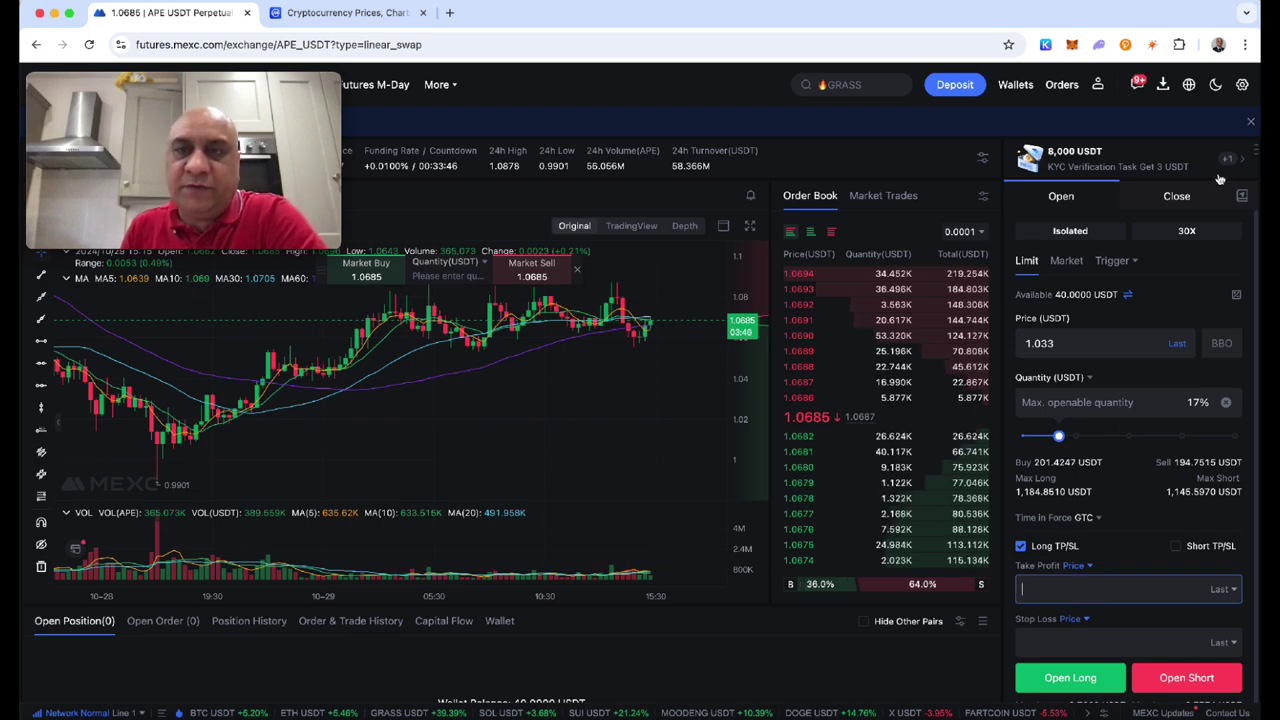
pyautogui.scroll(-2, 1108, 560)
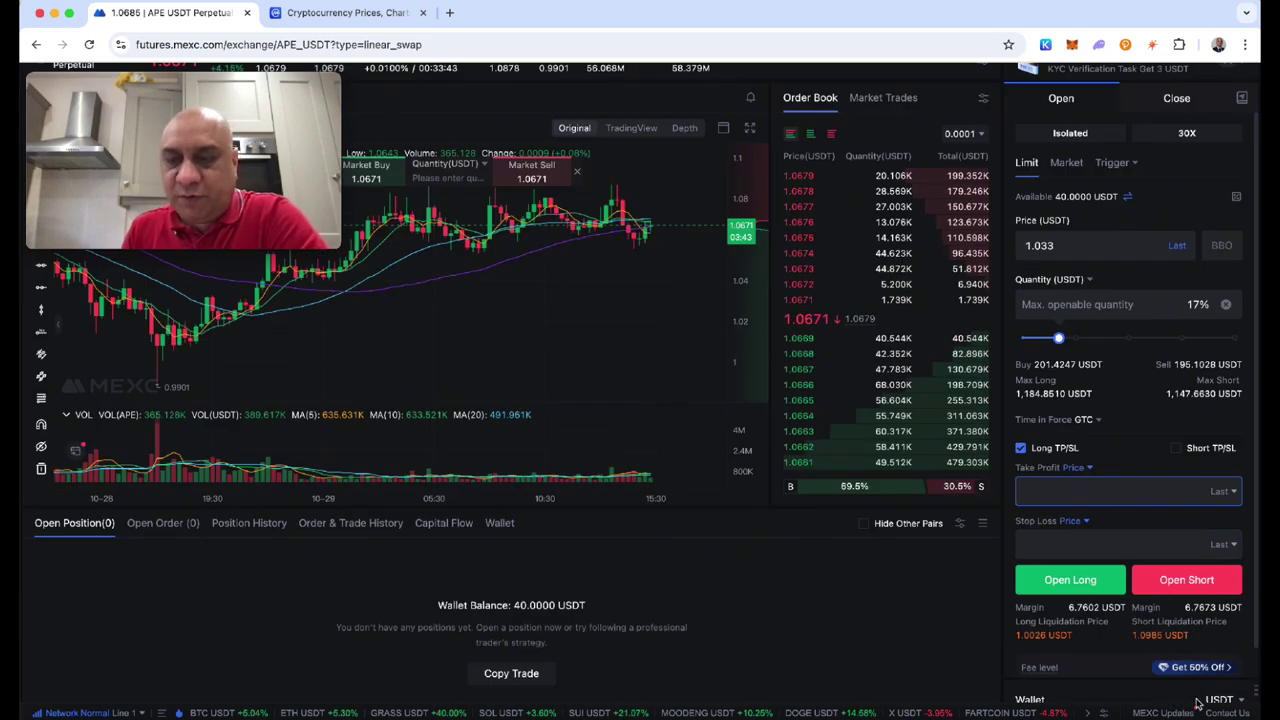
pyautogui.press('super+Tab')
pyautogui.moveTo(329, 403); pyautogui.dragTo(352, 410)
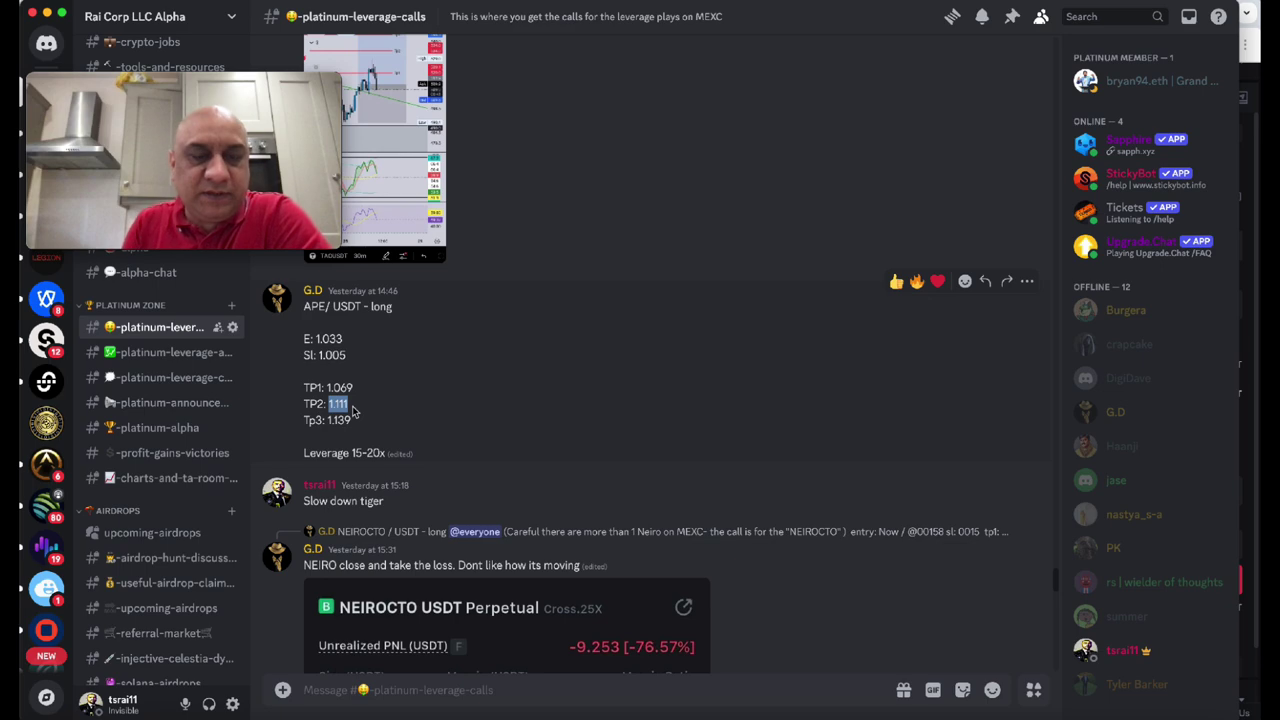
pyautogui.press('super+Tab')
pyautogui.write('1.111')
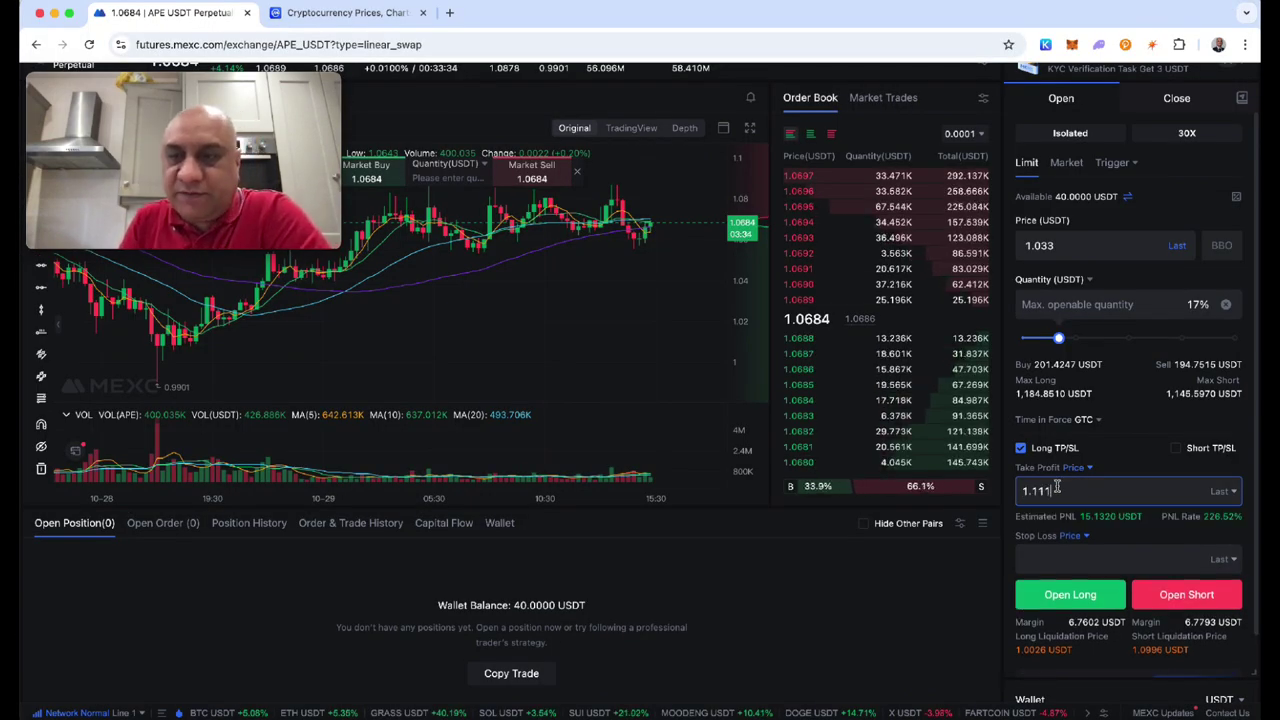
# Set the long order's stop loss price to 1.005, copying the SI value from the APE call in Discord.
pyautogui.click(1056, 559)
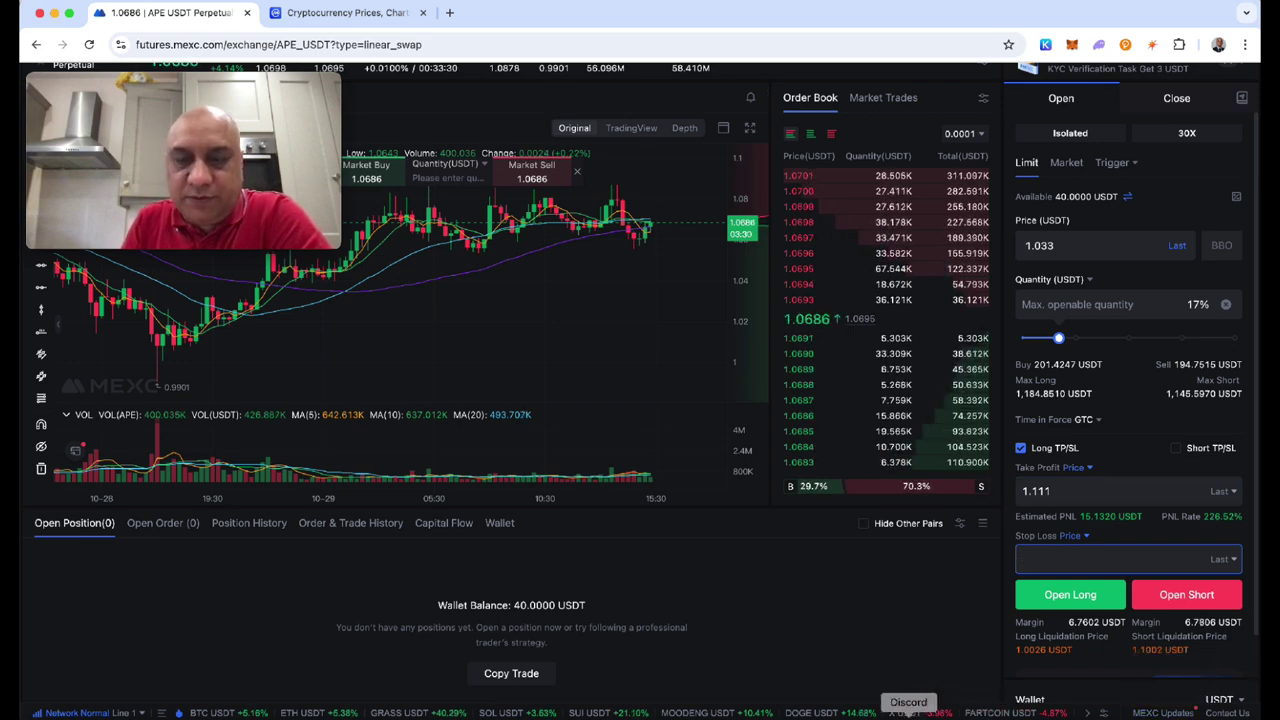
pyautogui.press('super+Tab')
pyautogui.moveTo(319, 355); pyautogui.dragTo(345, 355)
pyautogui.press('super+c')
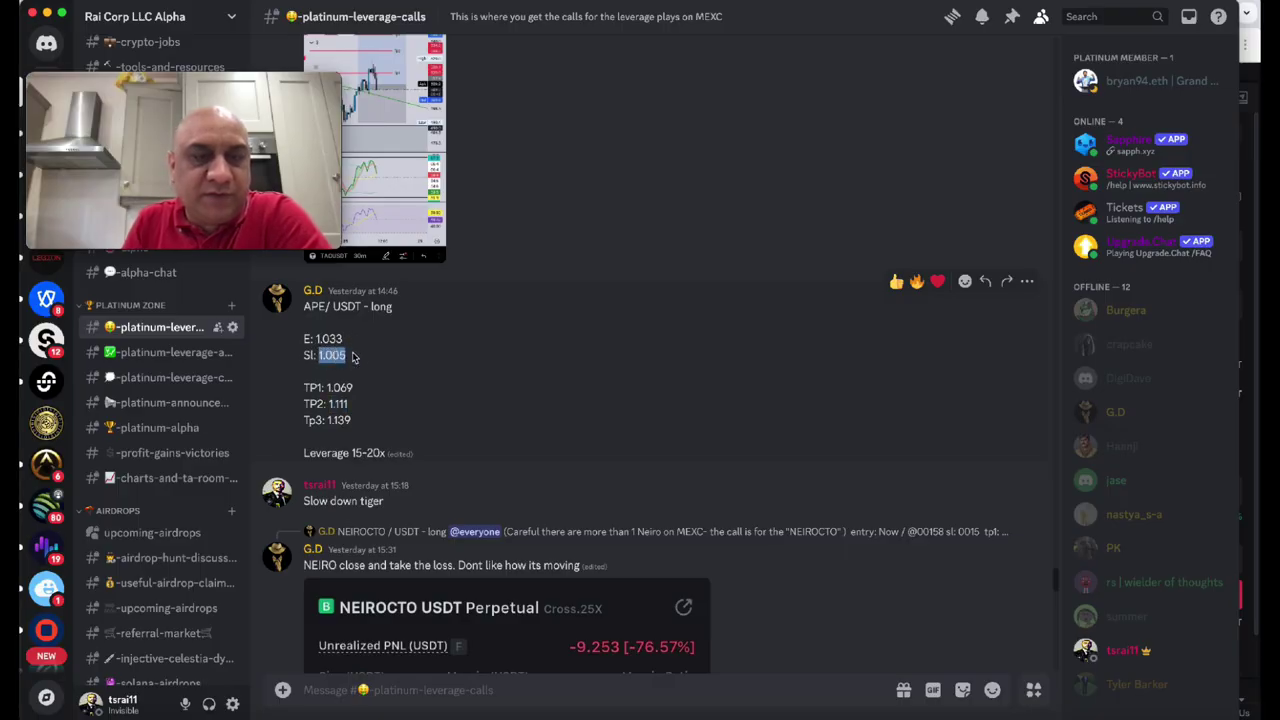
pyautogui.press('super+Tab')
pyautogui.press('super+v')
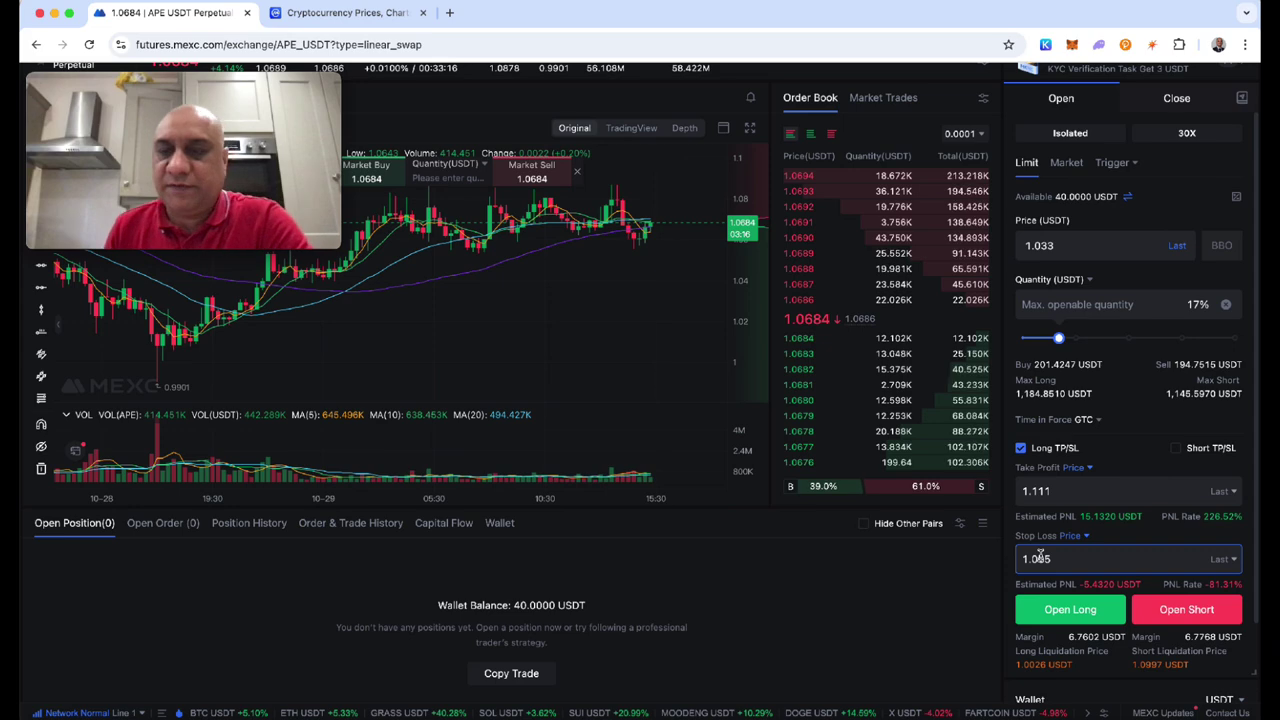
# Open and confirm the APE USDT long limit order, and cancel that same order from the open limit orders.
pyautogui.click(1052, 613)
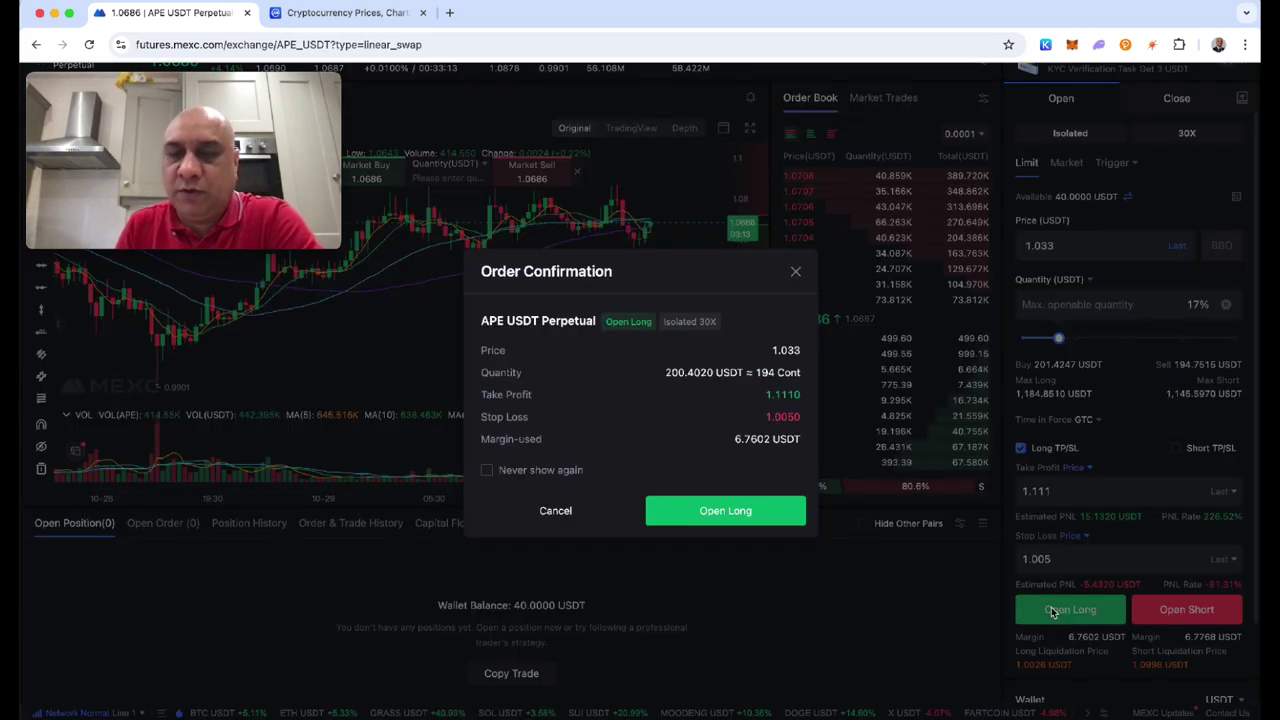
pyautogui.click(730, 533)
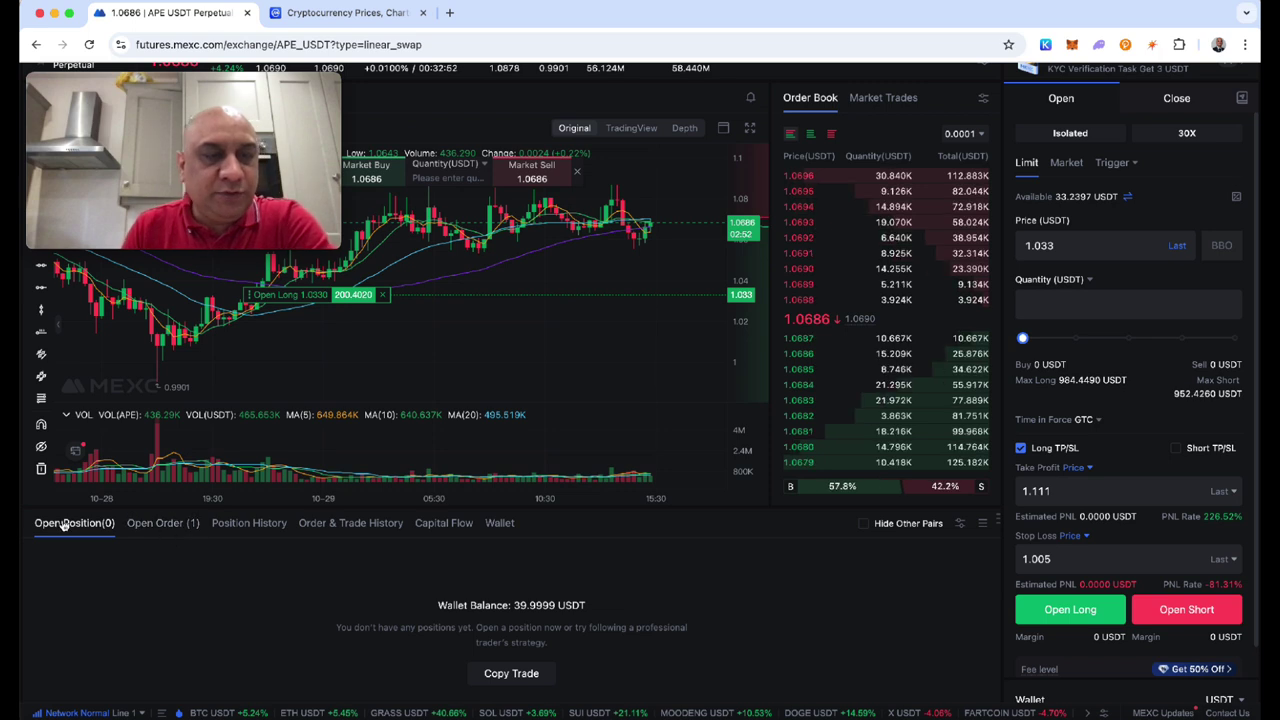
pyautogui.click(152, 524)
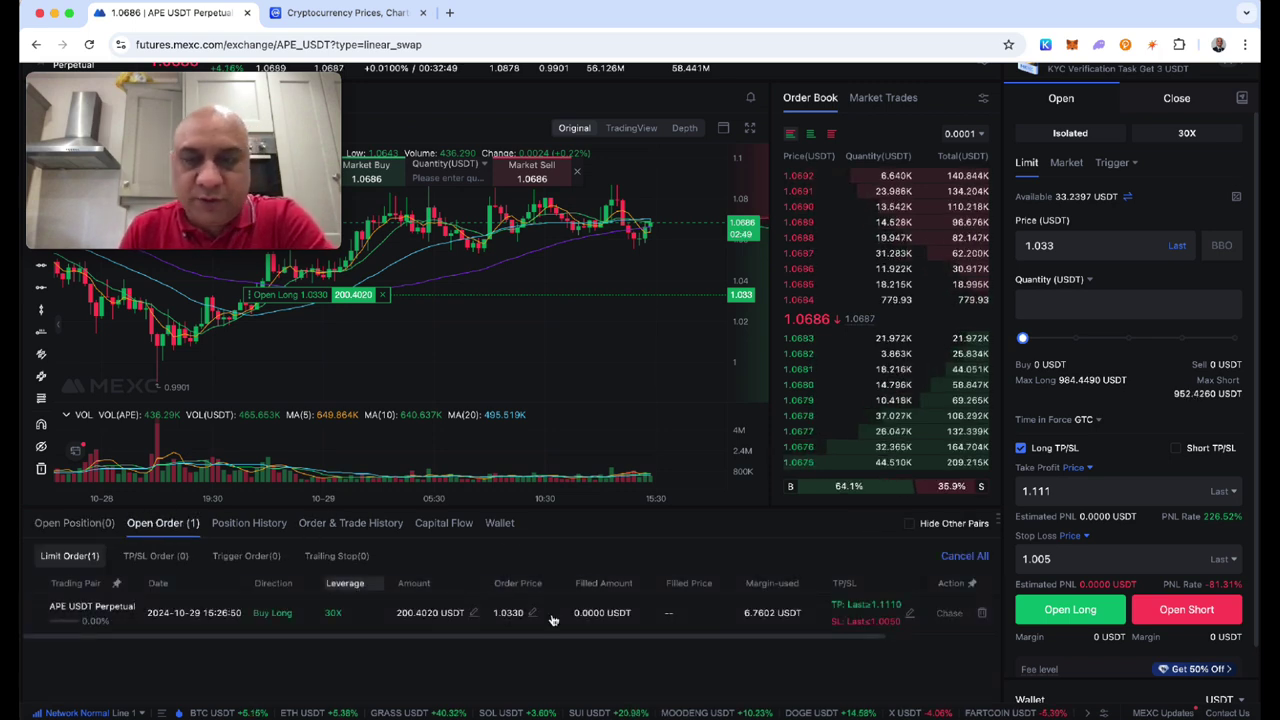
pyautogui.click(982, 613)
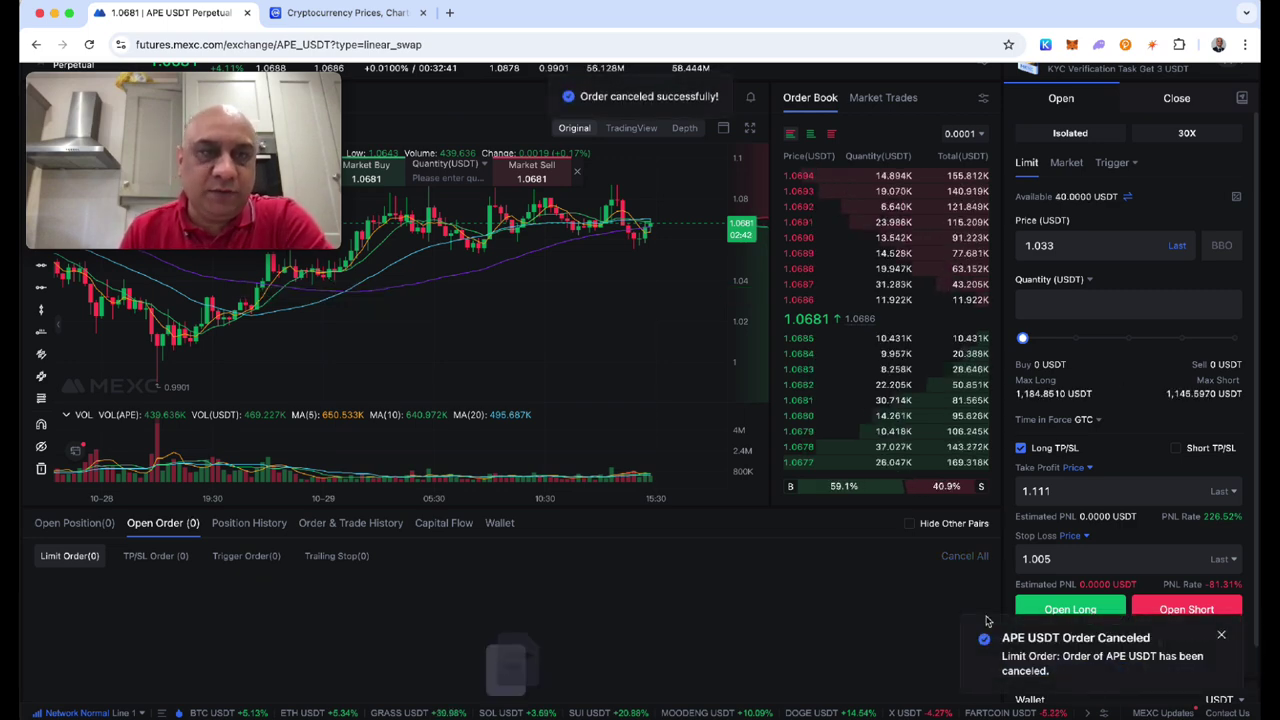
# Switch to the CoinMarketCap cryptocurrency price list.
pyautogui.click(380, 12)
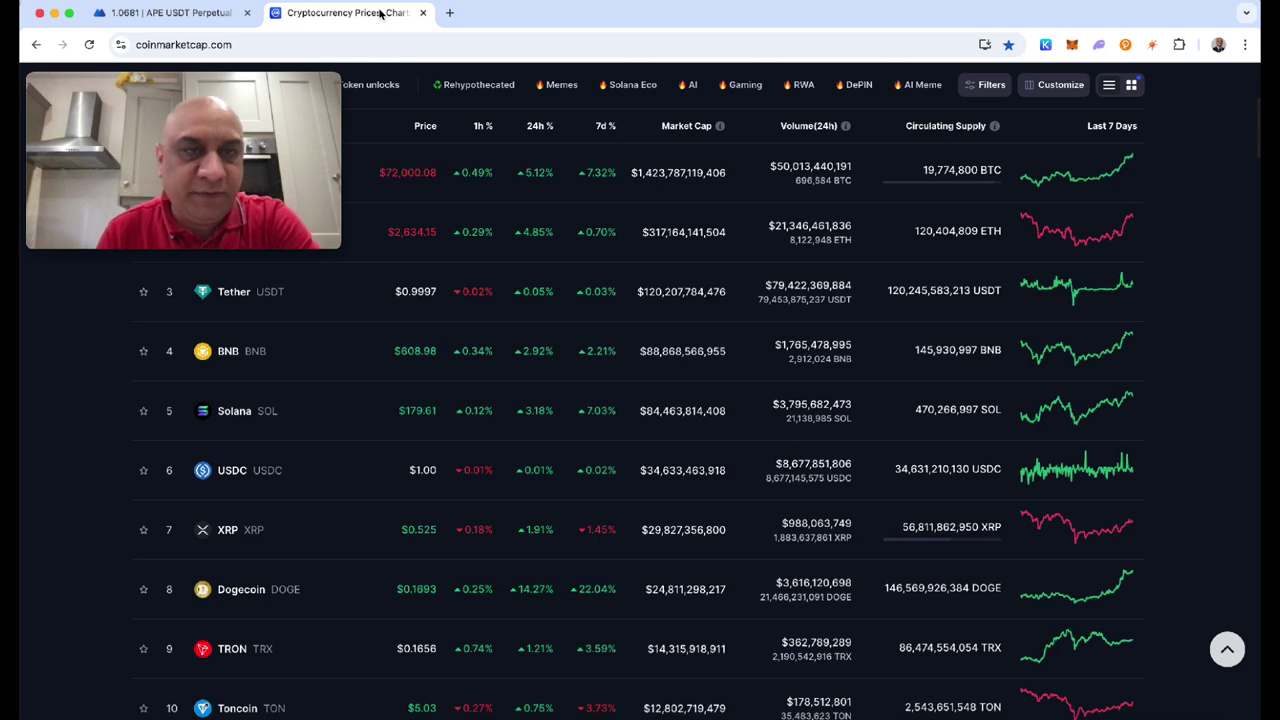